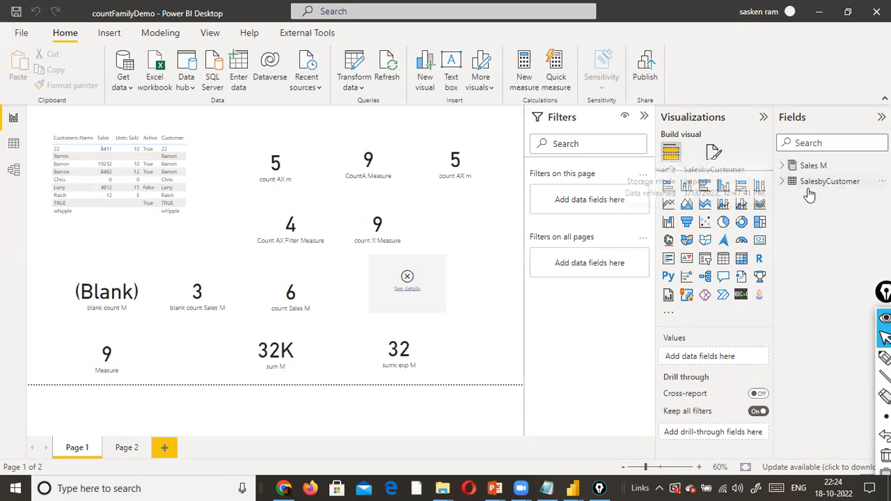
Examine the SalesbyCustomer table's columns and rows in the data view and return to the report page
{"action": "left_click", "coordinate": [831, 181]}
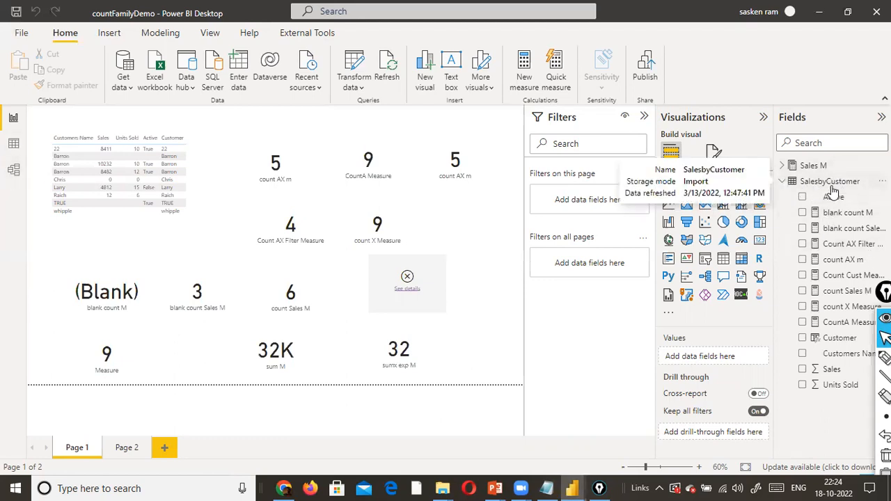
{"action": "left_click", "coordinate": [14, 143]}
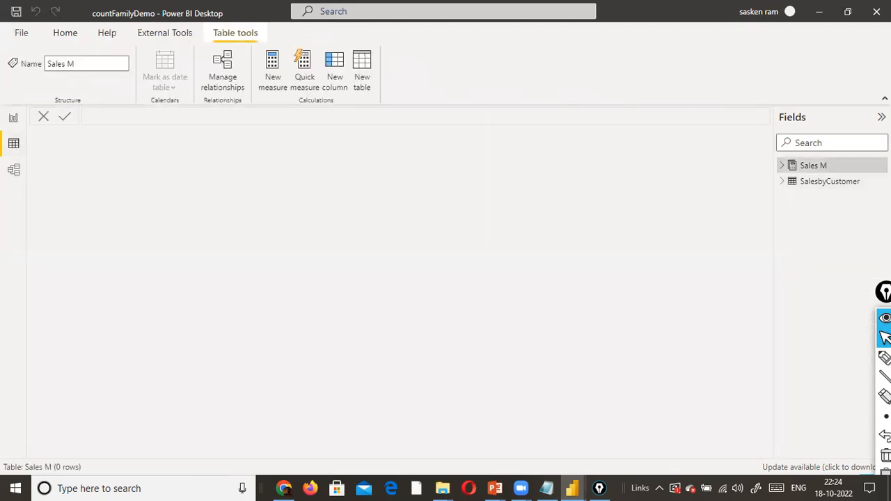
{"action": "left_click", "coordinate": [833, 183]}
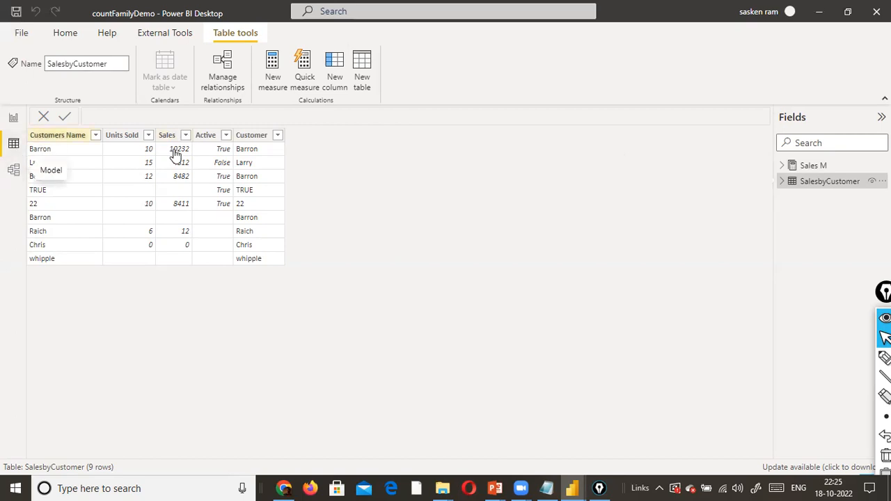
{"action": "left_click", "coordinate": [13, 117]}
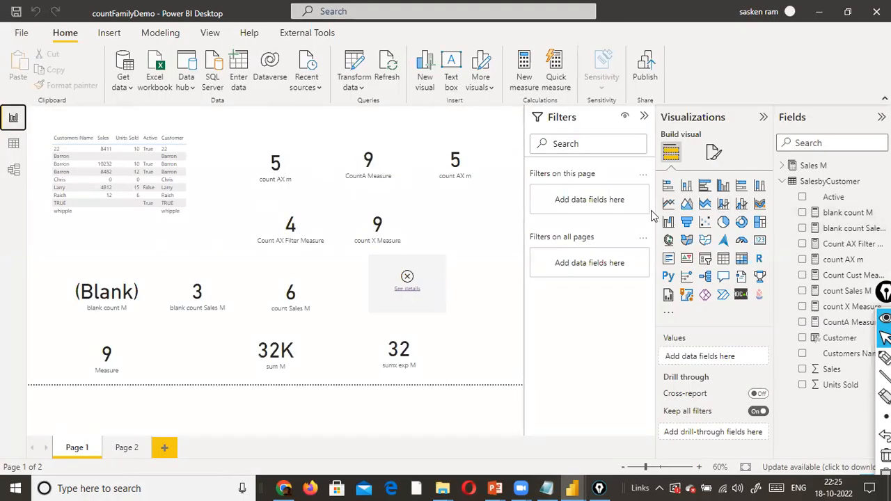
Review the Count function definitions on the PowerPoint slide and return to the Power BI report
{"action": "key", "text": "alt+Tab"}
{"action": "key", "text": "alt+Tab"}
{"action": "key", "text": "alt+Tab"}
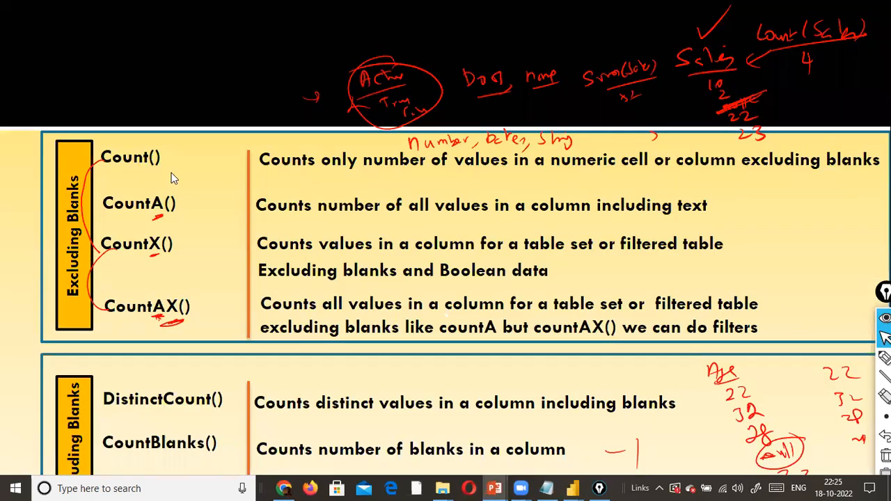
{"action": "key", "text": "alt+Tab"}
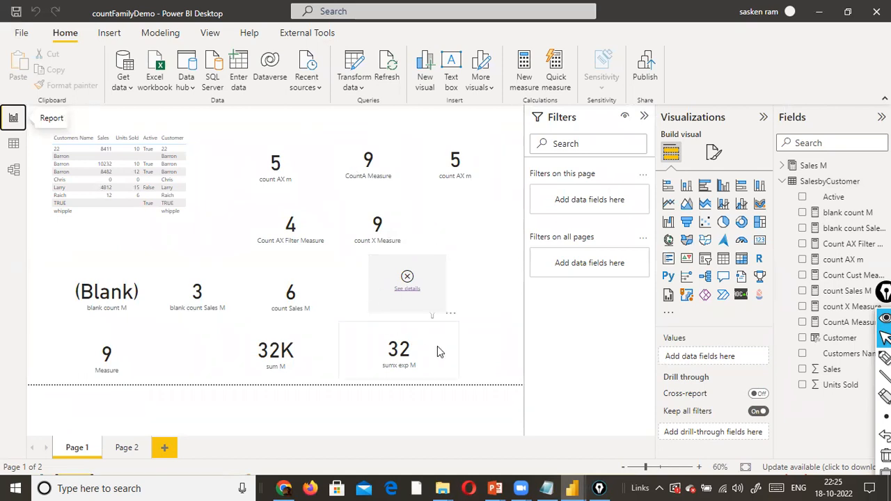
Move the count AX m card beside the table down and put the count Sales M card in its place
{"action": "left_click", "coordinate": [316, 301]}
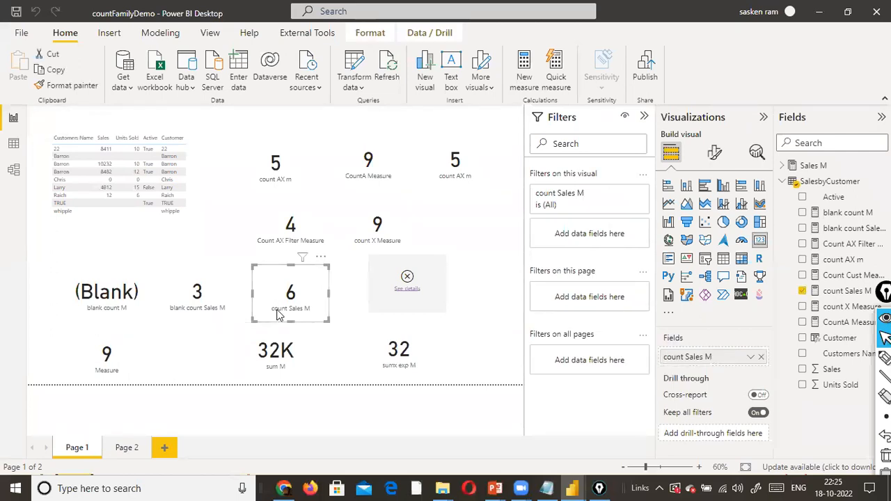
{"action": "left_click_drag", "start_coordinate": [309, 325], "coordinate": [226, 248]}
{"action": "left_click_drag", "start_coordinate": [311, 161], "coordinate": [289, 189]}
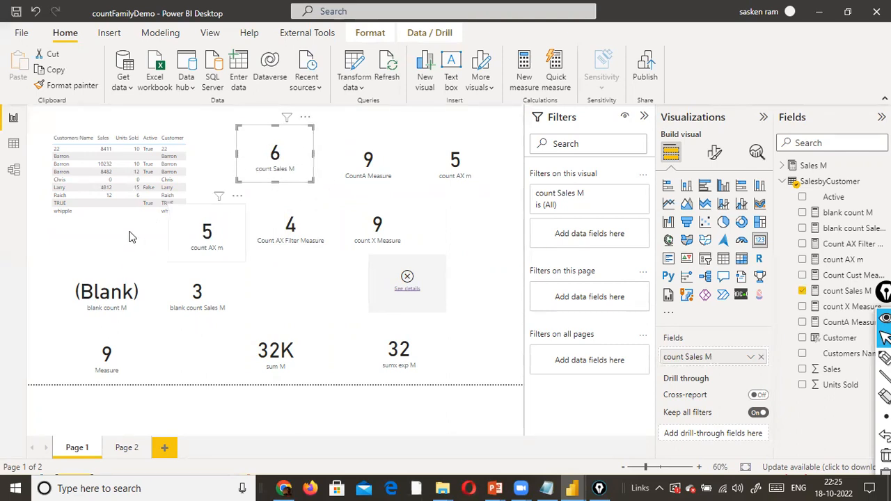
Add an empty card visual and place it beside the count X Measure card, below the second count AX m card
{"action": "left_click", "coordinate": [124, 262]}
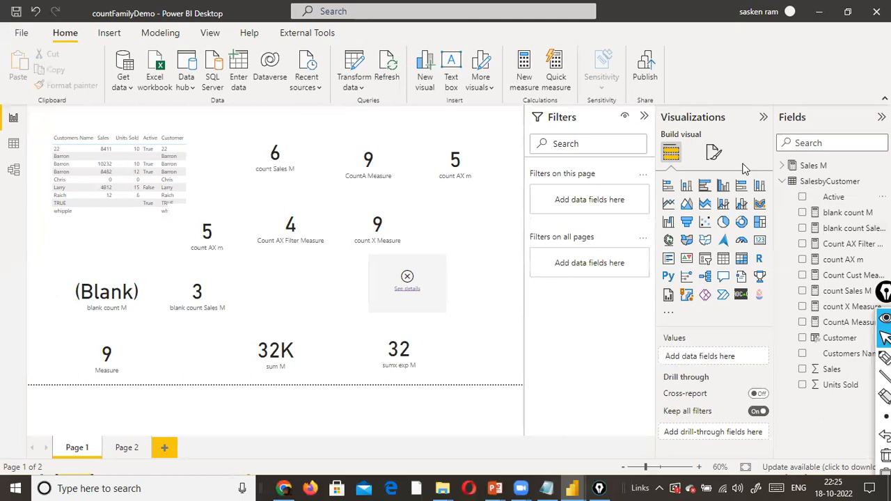
{"action": "left_click", "coordinate": [759, 240]}
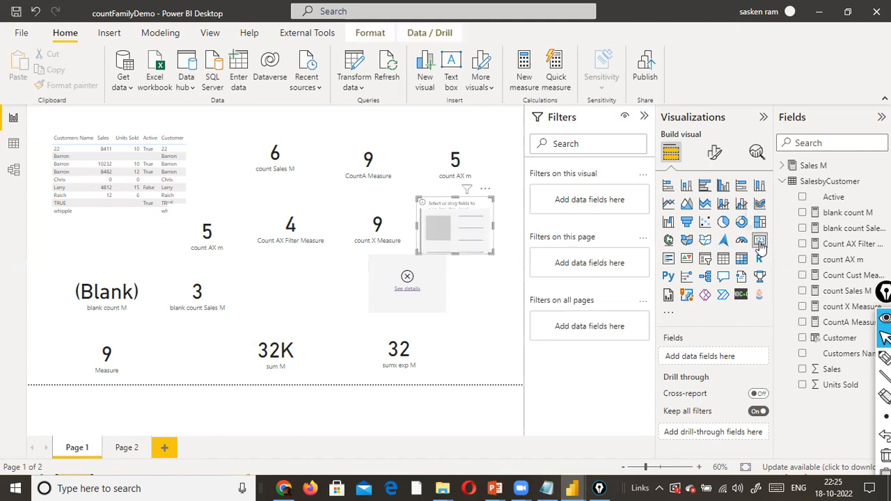
{"action": "left_click_drag", "start_coordinate": [491, 222], "coordinate": [510, 239]}
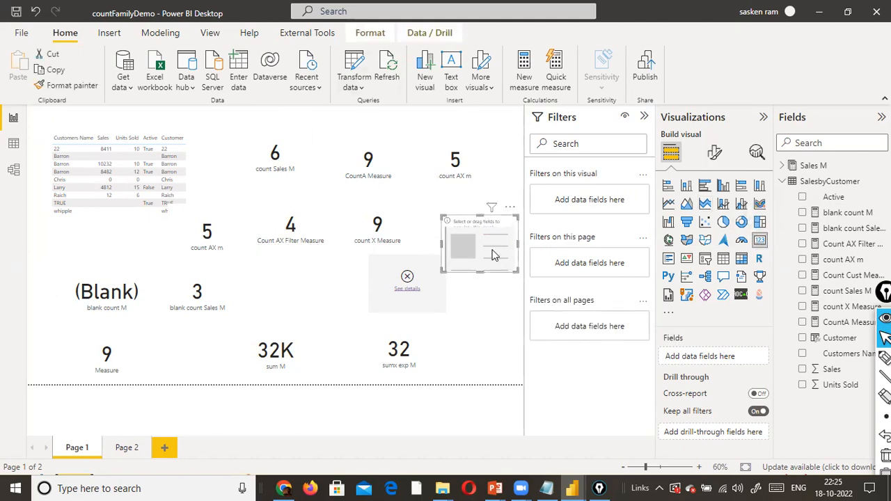
Inspect the formula of the count Sales M measure against the Sales column in the table visual
{"action": "left_click", "coordinate": [268, 177]}
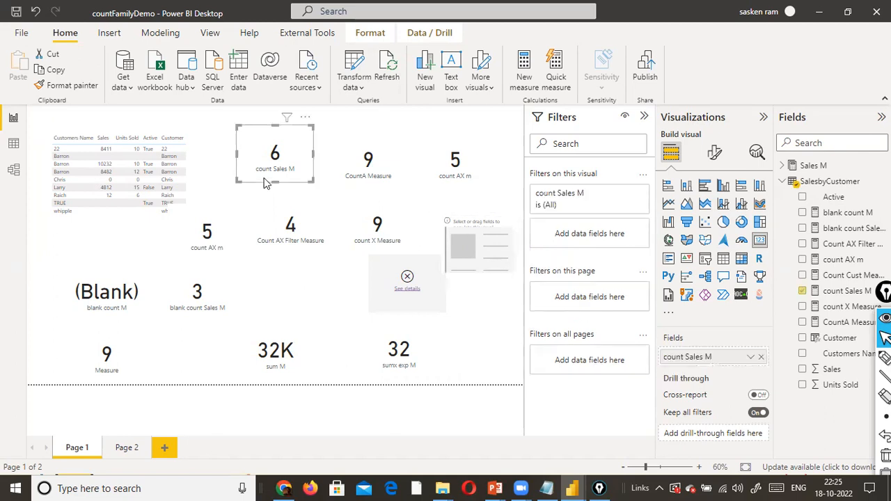
{"action": "left_click", "coordinate": [834, 293]}
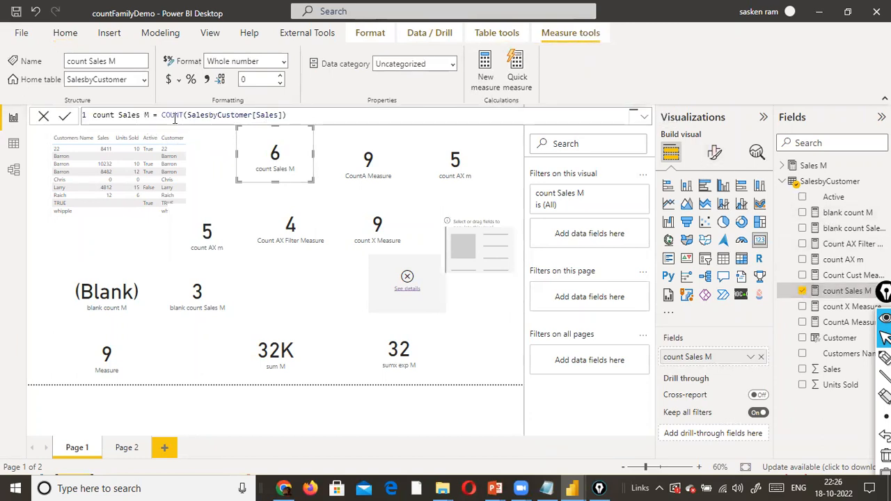
{"action": "left_click_drag", "start_coordinate": [209, 117], "coordinate": [247, 117]}
{"action": "left_click", "coordinate": [261, 117]}
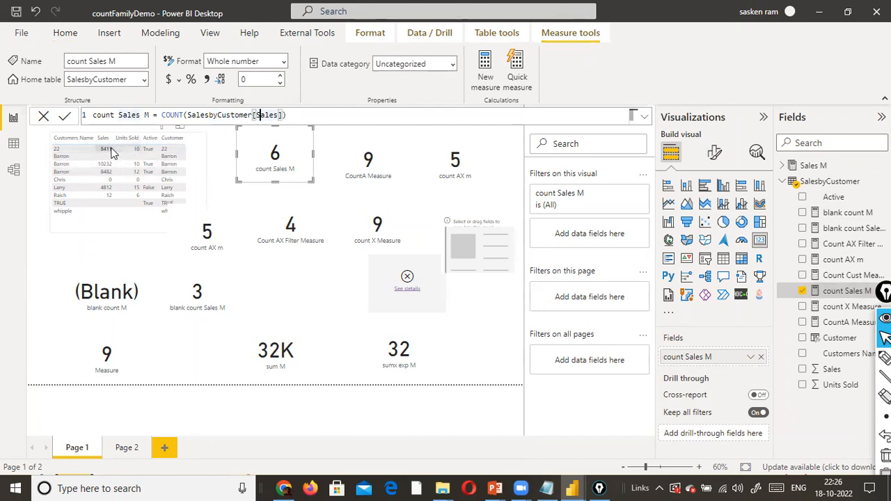
{"action": "left_click_drag", "start_coordinate": [161, 114], "coordinate": [179, 114]}
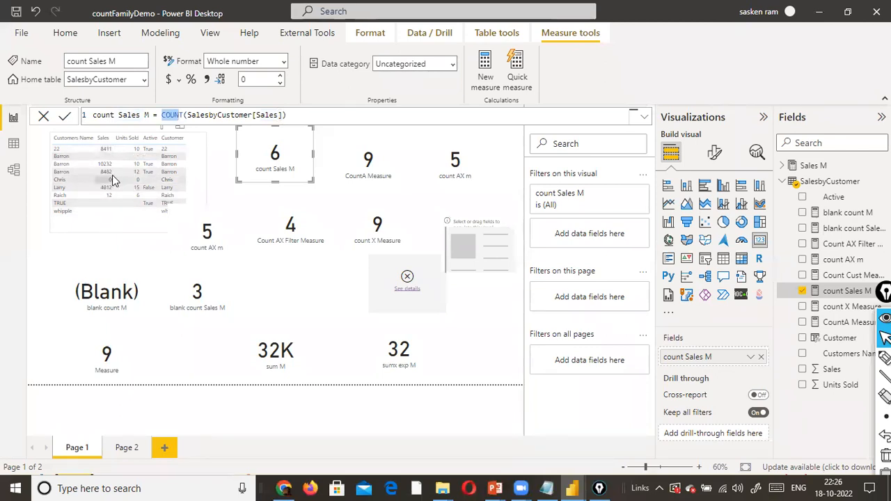
{"action": "mouse_move", "coordinate": [110, 193]}
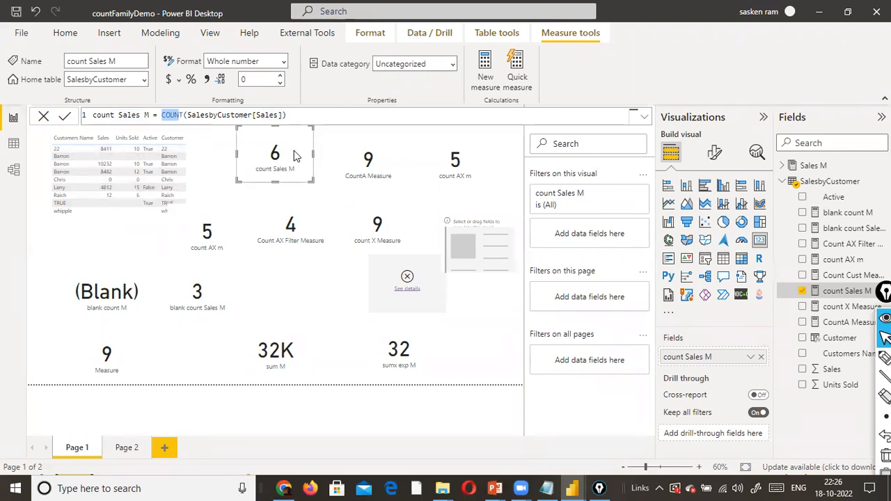
Copy the whole count Sales M formula and leave the formula editor without changing the measure
{"action": "key", "text": "ctrl+a"}
{"action": "key", "text": "ctrl+c"}
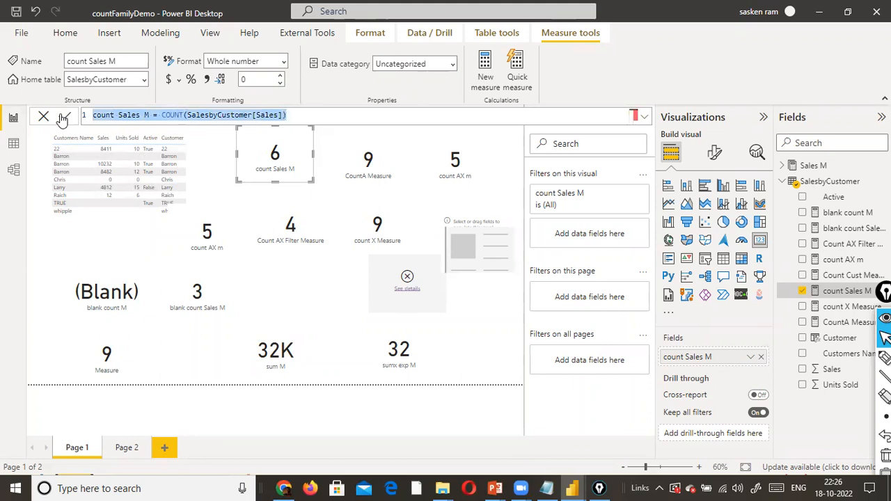
{"action": "left_click", "coordinate": [102, 261]}
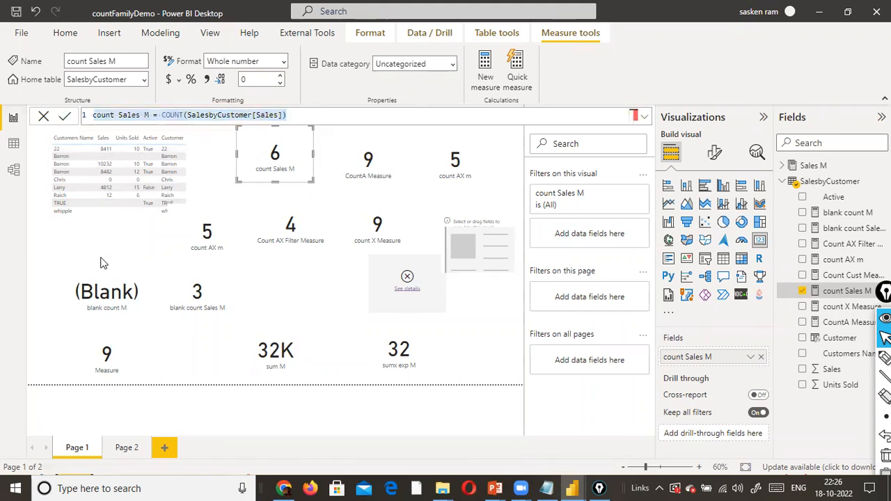
{"action": "left_click", "coordinate": [39, 121]}
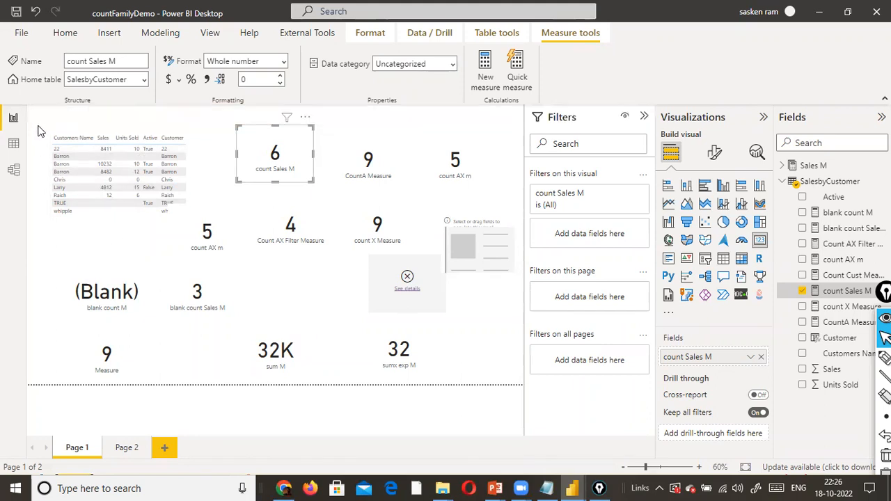
{"action": "left_click", "coordinate": [66, 245]}
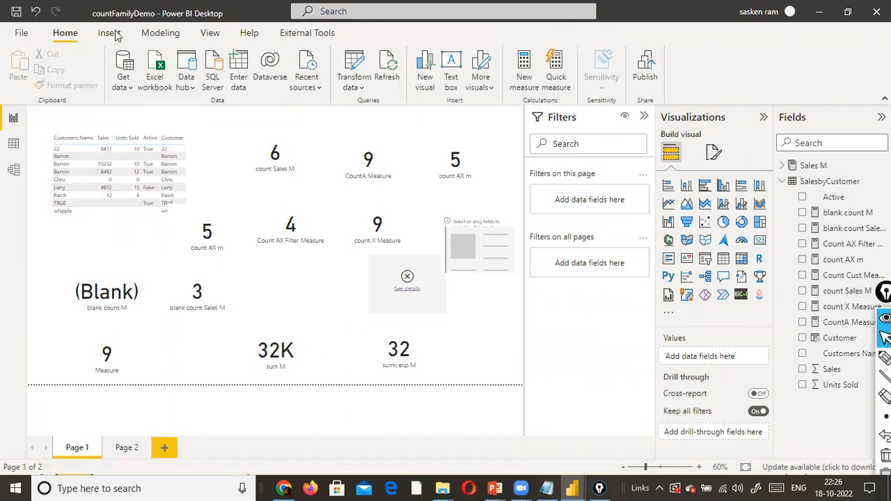
Create a new measure from the copied formula, named count Sales1 M: COUNT(SalesbyCustomer[Sales])
{"action": "left_click", "coordinate": [151, 39]}
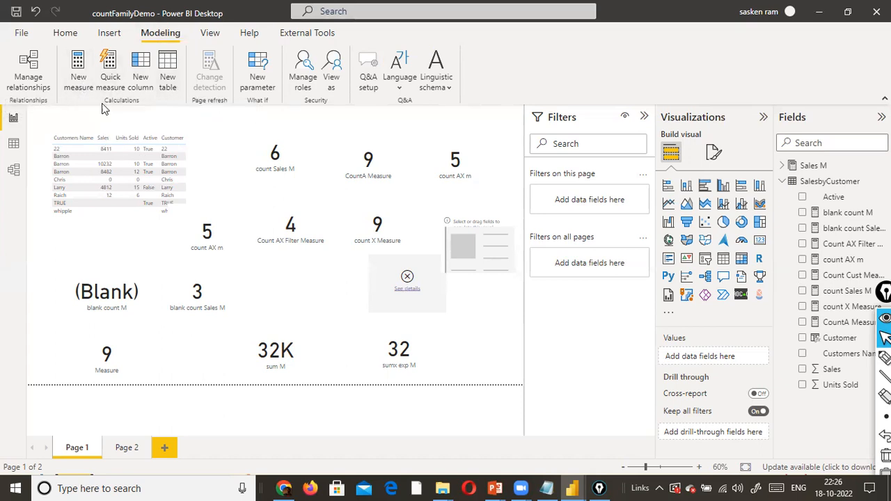
{"action": "left_click", "coordinate": [80, 69]}
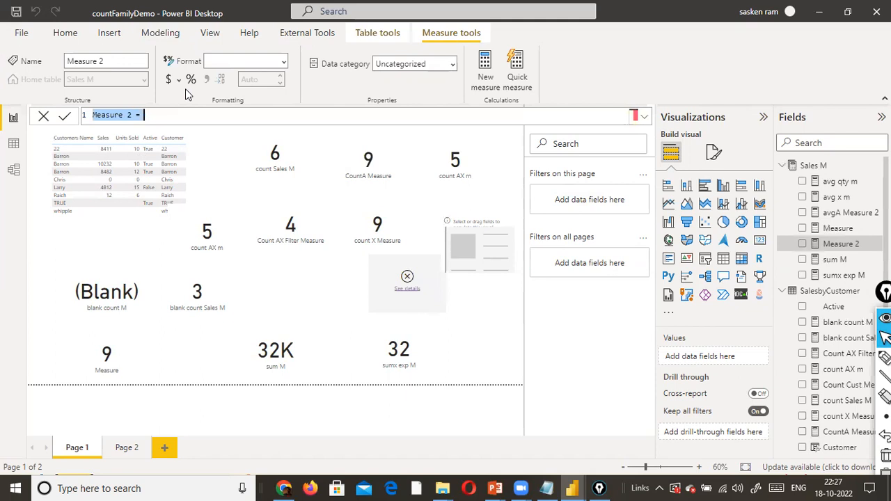
{"action": "key", "text": "ctrl+v"}
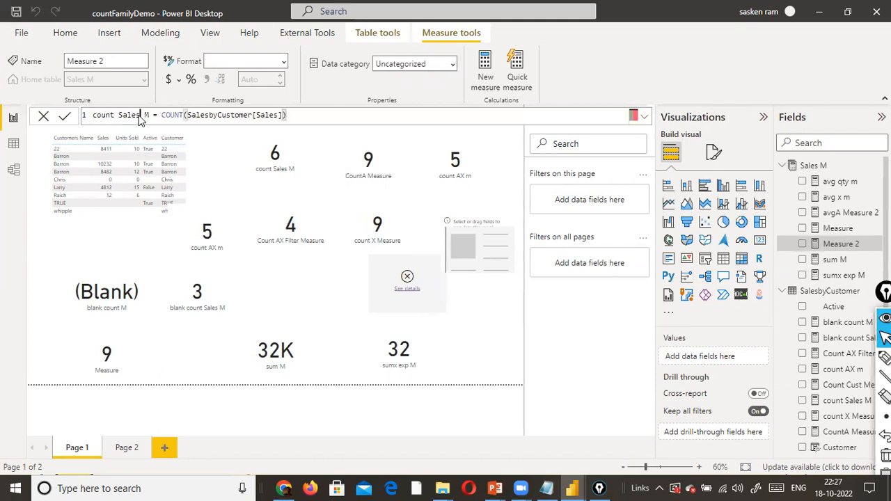
{"action": "type", "text": "1"}
{"action": "left_click", "coordinate": [363, 116]}
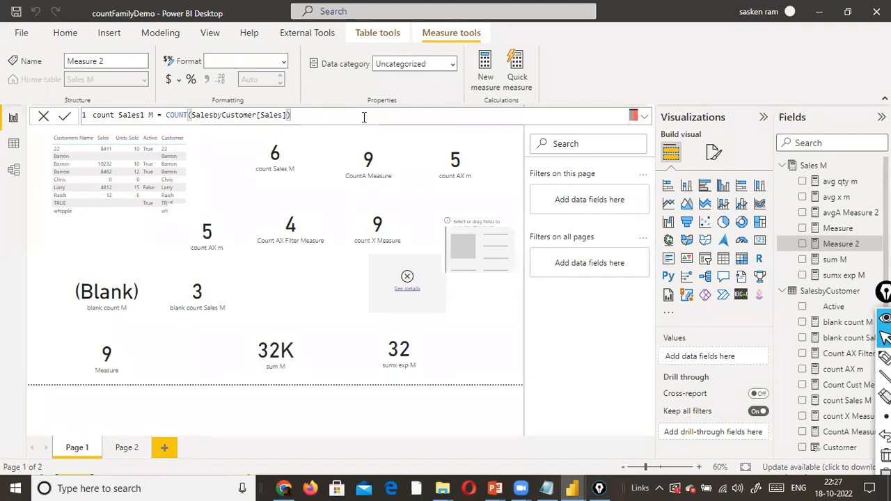
{"action": "key", "text": "Return"}
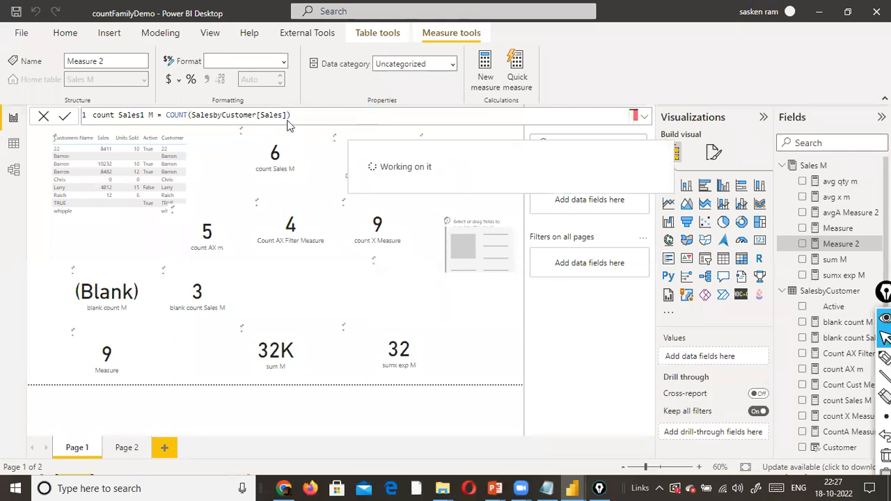
Delete the closing parenthesis of the count Sales1 M formula and commit it to test automatic completion
{"action": "left_click", "coordinate": [331, 118]}
{"action": "key", "text": "BackSpace"}
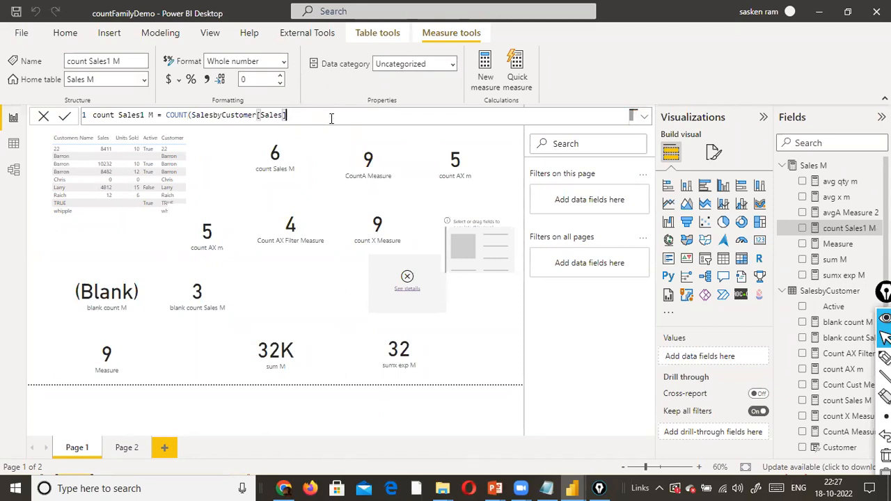
{"action": "left_click", "coordinate": [193, 115]}
{"action": "left_click", "coordinate": [189, 116]}
{"action": "left_click", "coordinate": [329, 120]}
{"action": "left_click", "coordinate": [372, 117]}
{"action": "left_click", "coordinate": [644, 117]}
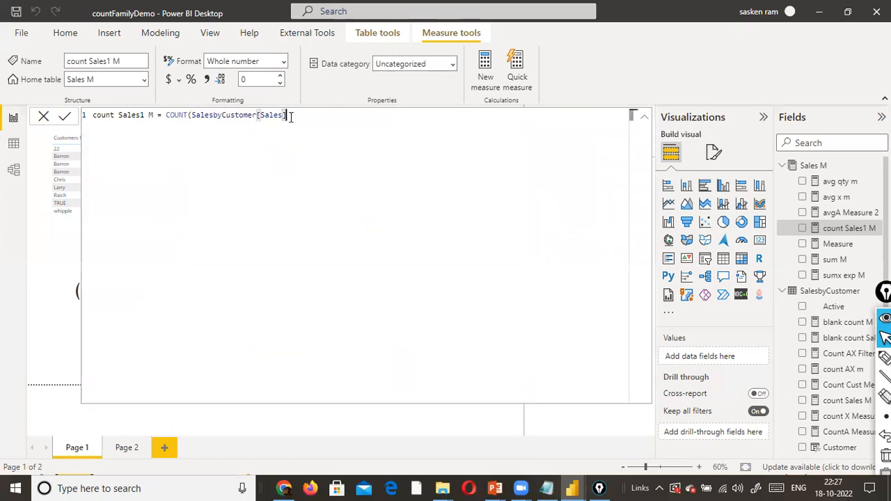
{"action": "left_click", "coordinate": [645, 117]}
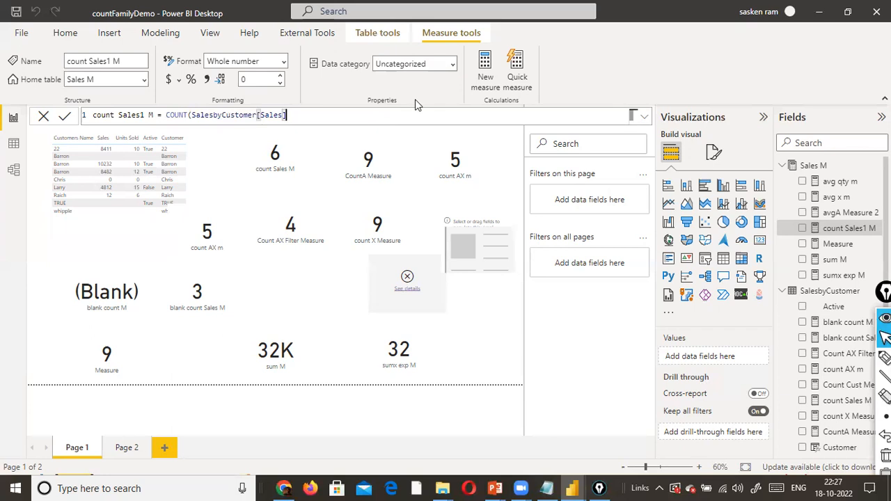
{"action": "key", "text": "Return"}
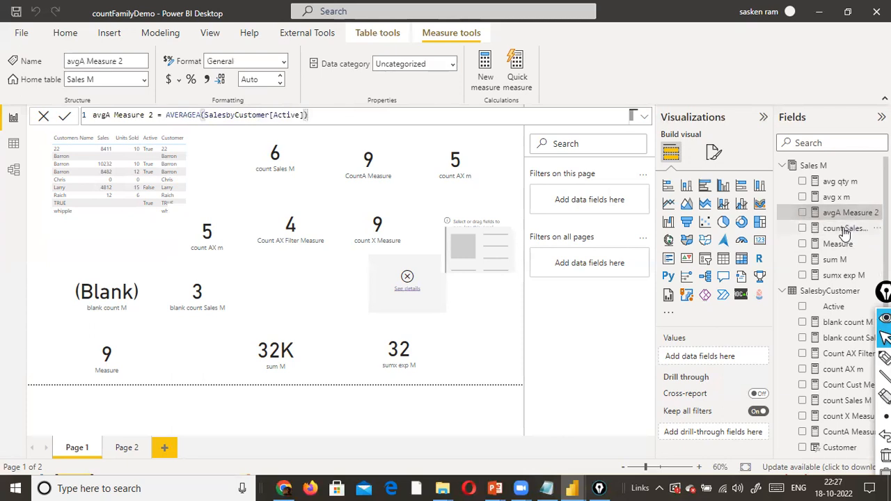
Reopen count Sales1 M, commit its formula again without the closing parenthesis, and discard the extra parenthesis edit
{"action": "left_click", "coordinate": [845, 230]}
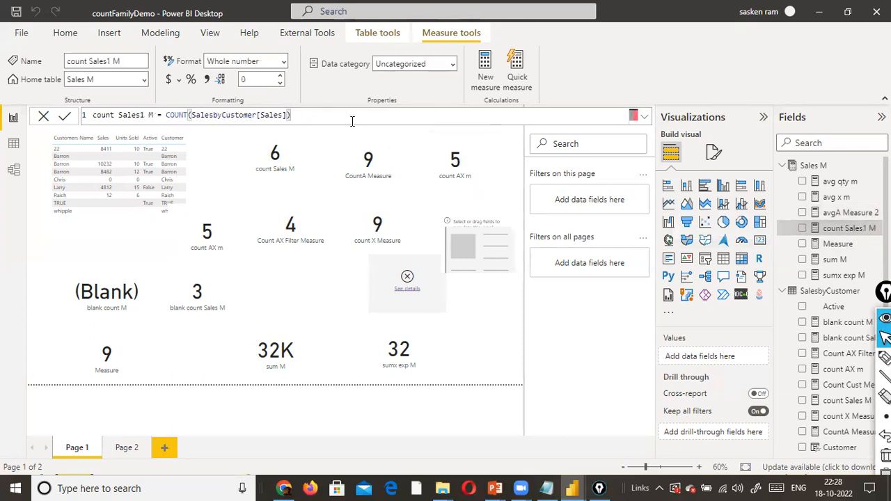
{"action": "key", "text": "BackSpace"}
{"action": "key", "text": "Return"}
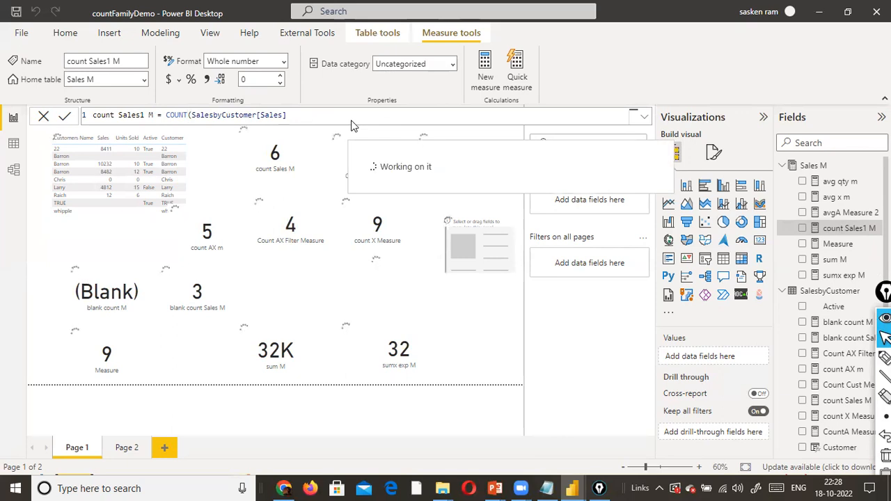
{"action": "type", "text": ")"}
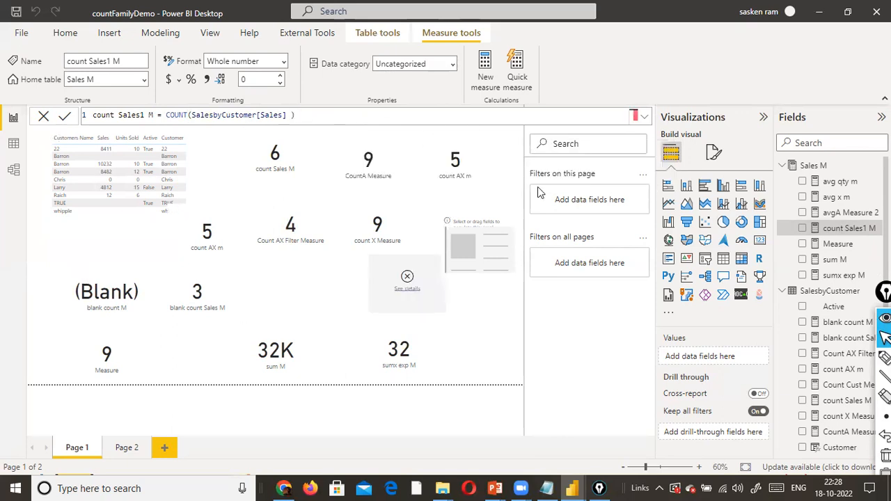
{"action": "left_click", "coordinate": [44, 116]}
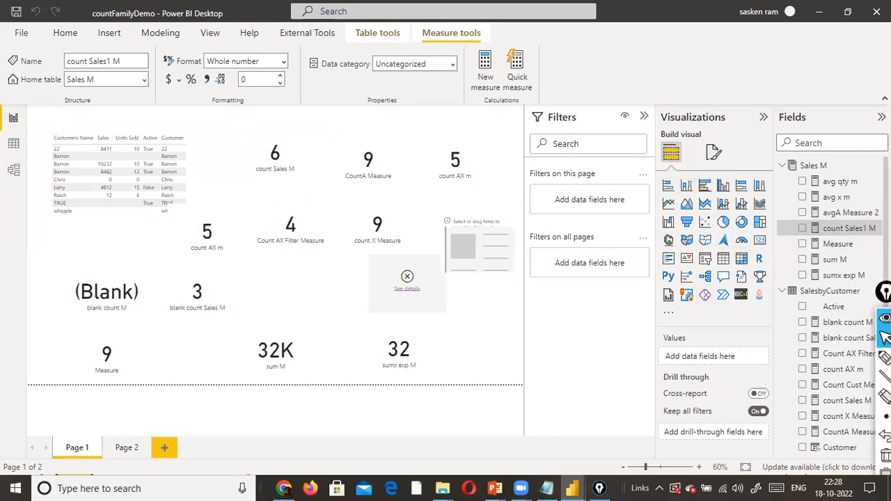
Show the count Sales1 M measure in the empty card and return to the Count functions slide in PowerPoint
{"action": "left_click_drag", "start_coordinate": [867, 229], "coordinate": [499, 251]}
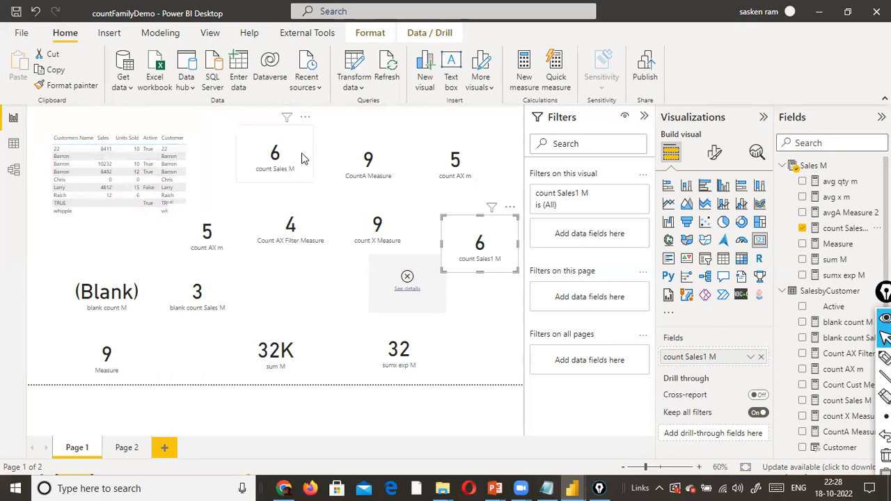
{"action": "key", "text": "alt+Tab"}
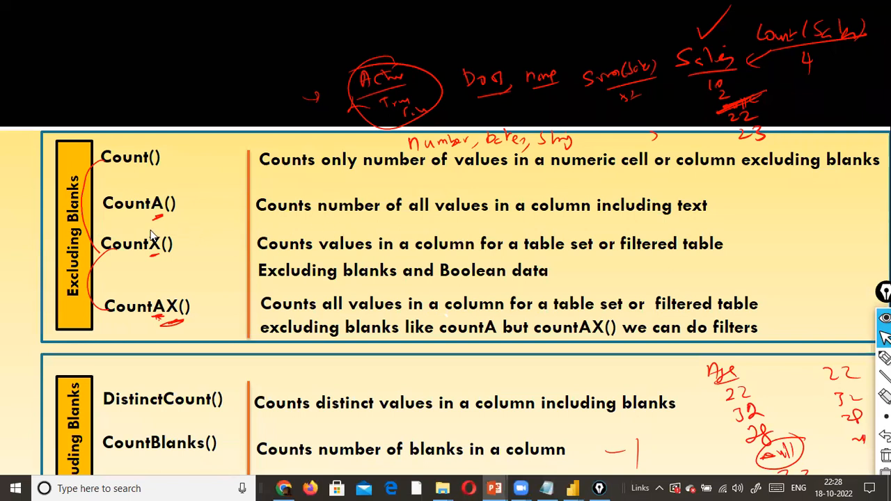
Compare the count Sales1 M card in Power BI with the Count() description on the PowerPoint slide
{"action": "key", "text": "alt+Tab"}
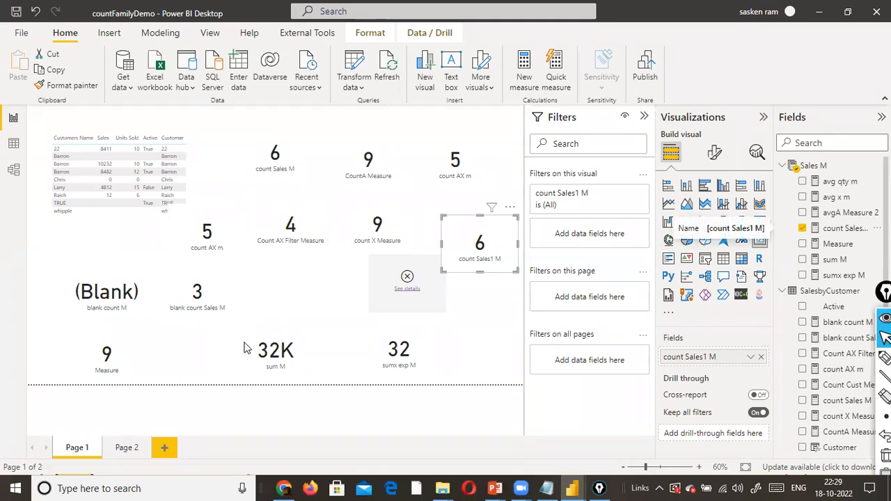
{"action": "key", "text": "alt+Tab"}
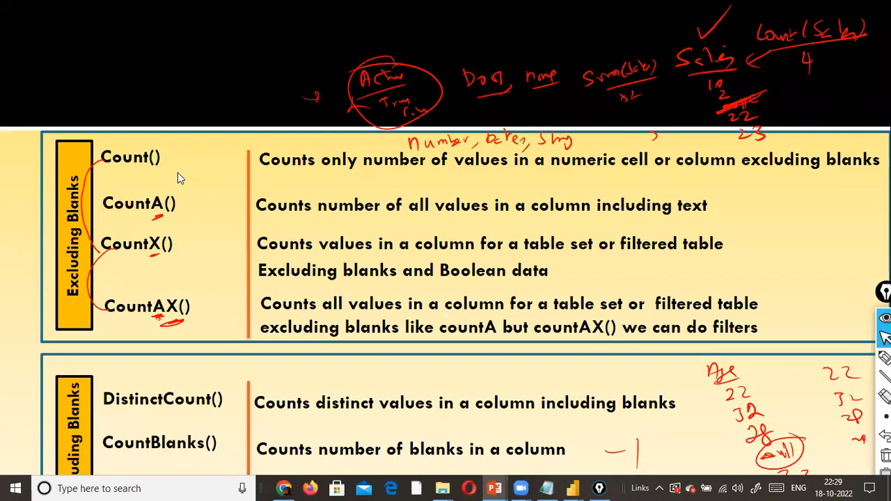
{"action": "key", "text": "alt+Tab"}
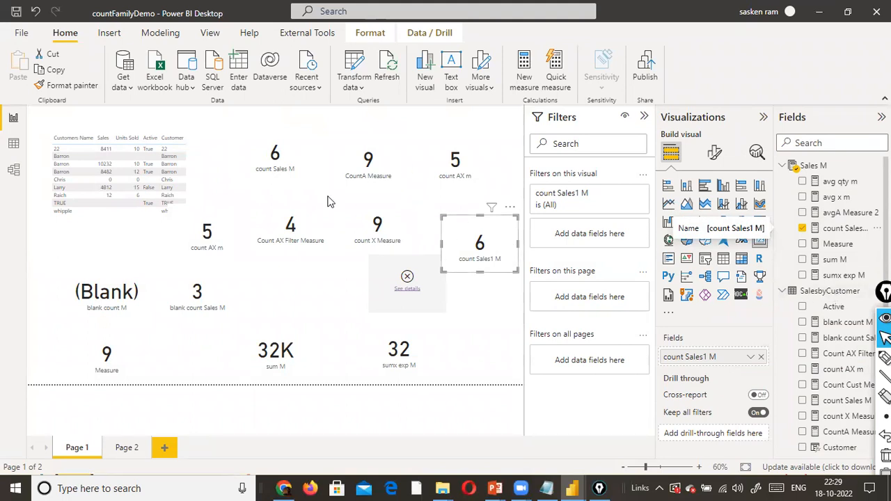
Open the count Sales1 M formula and remove its SalesbyCustomer[Sales] argument
{"action": "left_click", "coordinate": [845, 234]}
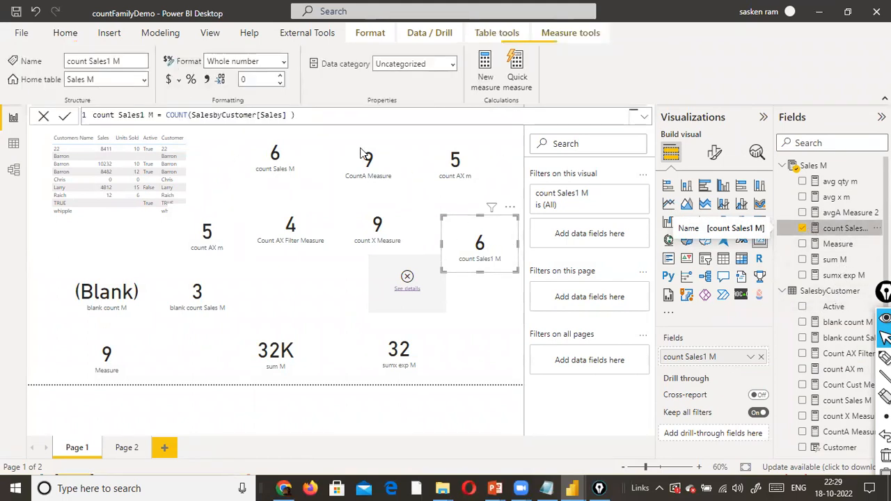
{"action": "left_click", "coordinate": [239, 115]}
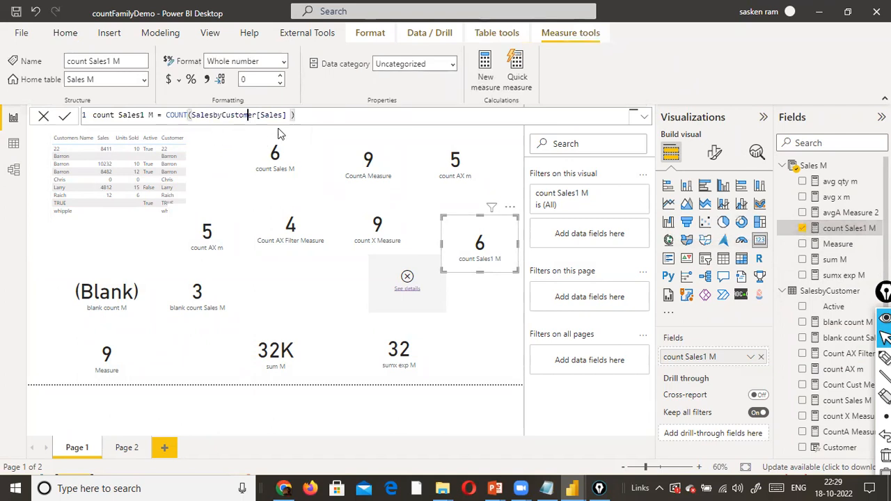
{"action": "key", "text": "Right"}
{"action": "key", "text": "Right"}
{"action": "key", "text": "Right"}
{"action": "key", "text": "ctrl+shift+Left"}
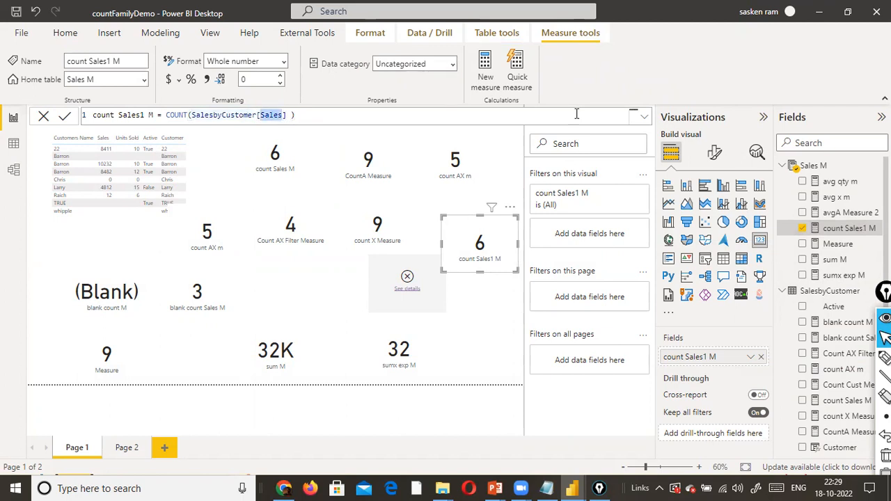
{"action": "key", "text": "BackSpace"}
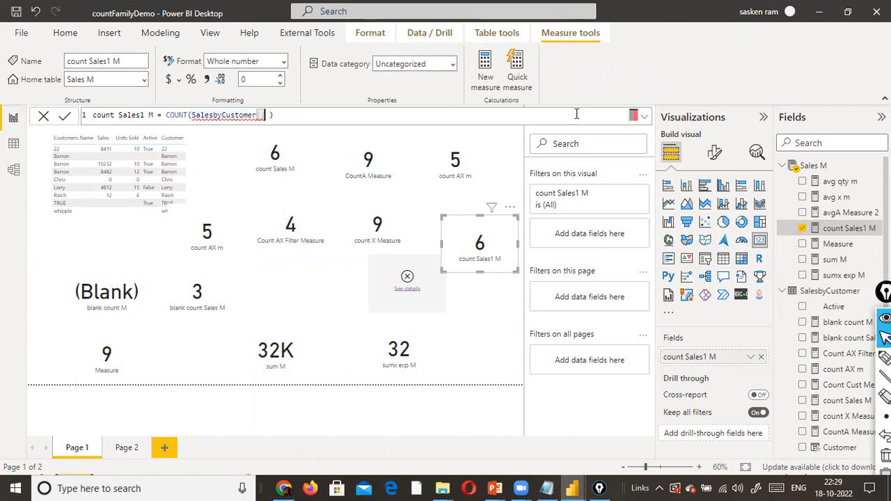
{"action": "key", "text": "ctrl+shift+Left"}
{"action": "key", "text": "ctrl+shift+Left"}
{"action": "key", "text": "ctrl+shift+Left"}
{"action": "key", "text": "ctrl+shift+Right"}
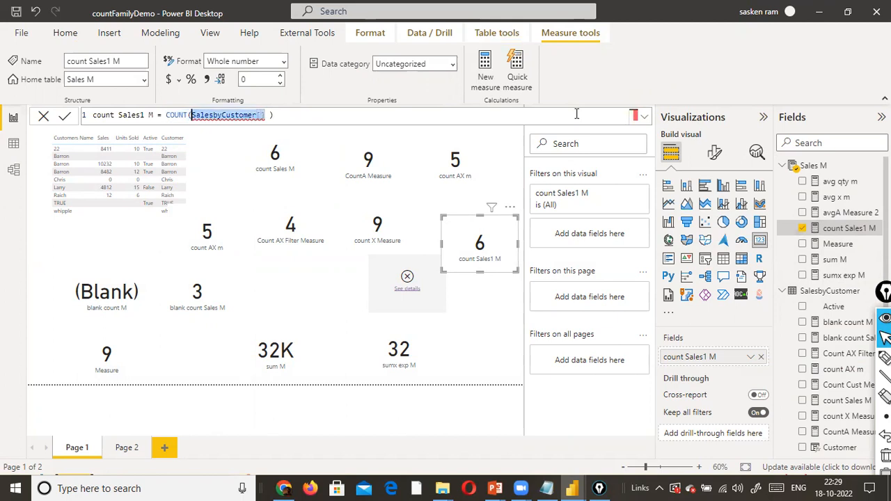
{"action": "key", "text": "BackSpace"}
Try to change the function in the count Sales1 M formula from COUNT to COUNTA
{"action": "key", "text": "Left"}
{"action": "type", "text": "A"}
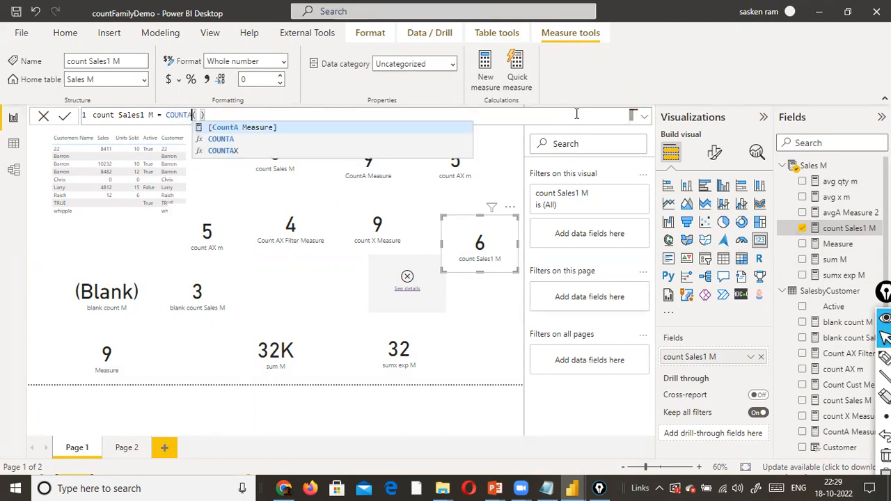
{"action": "key", "text": "Tab"}
{"action": "key", "text": "alt+Tab"}
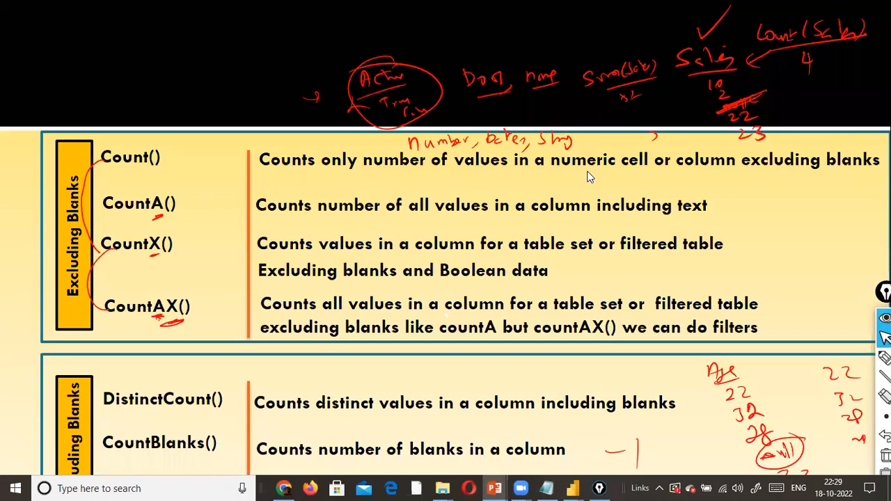
{"action": "key", "text": "alt+Tab"}
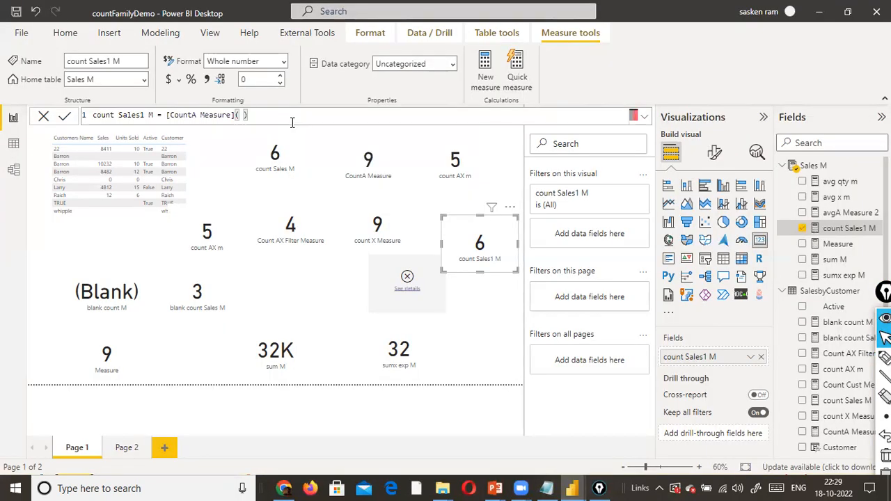
Replace the count Sales1 M expression with count( SalesbyCustomer[Active]), commit it, and deselect the card
{"action": "key", "text": "ctrl+shift+Left"}
{"action": "key", "text": "ctrl+shift+Left"}
{"action": "key", "text": "ctrl+shift+Left"}
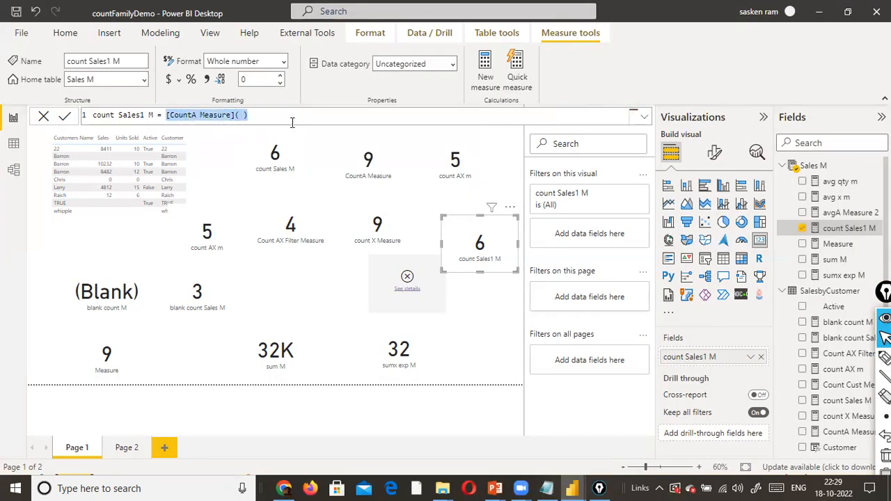
{"action": "type", "text": "count("}
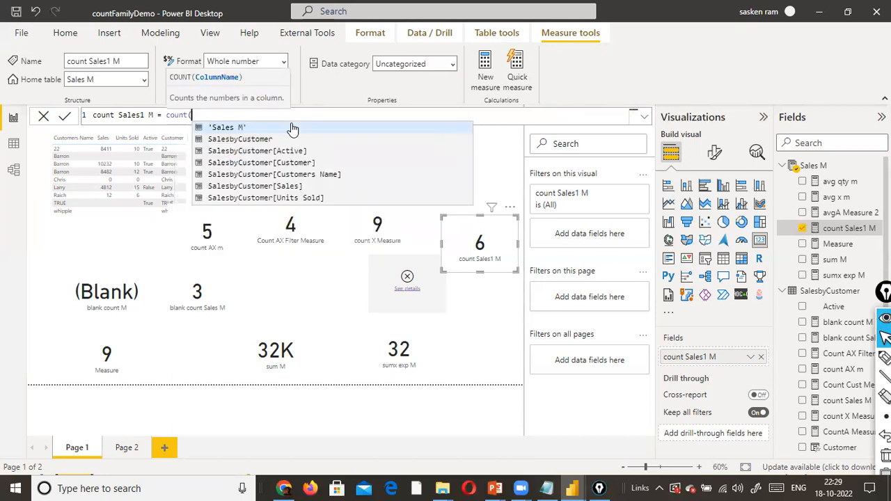
{"action": "type", "text": " Act"}
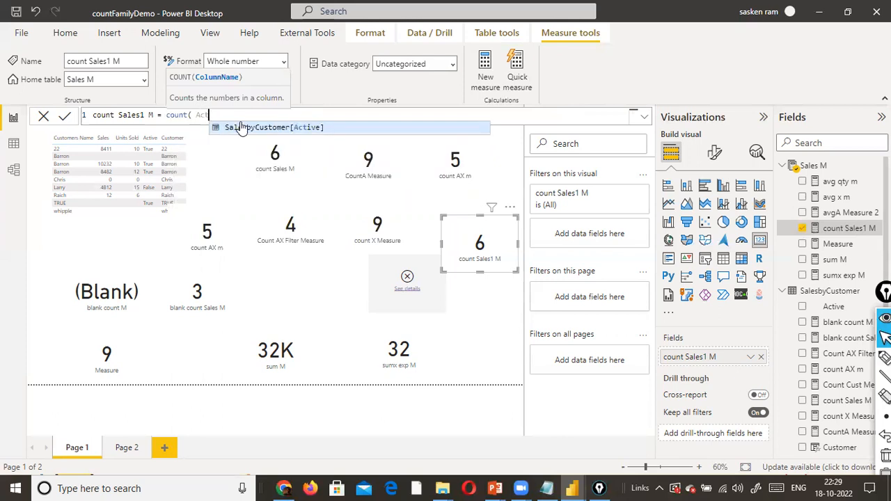
{"action": "left_click", "coordinate": [319, 132]}
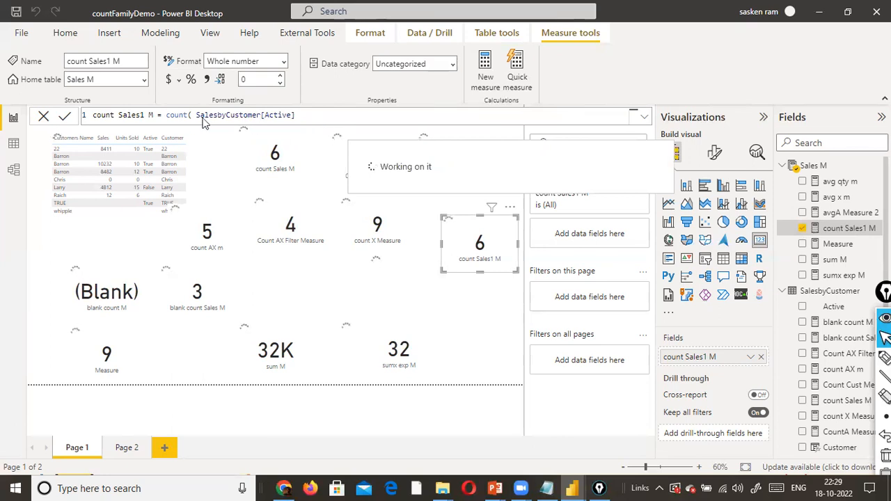
{"action": "type", "text": ")"}
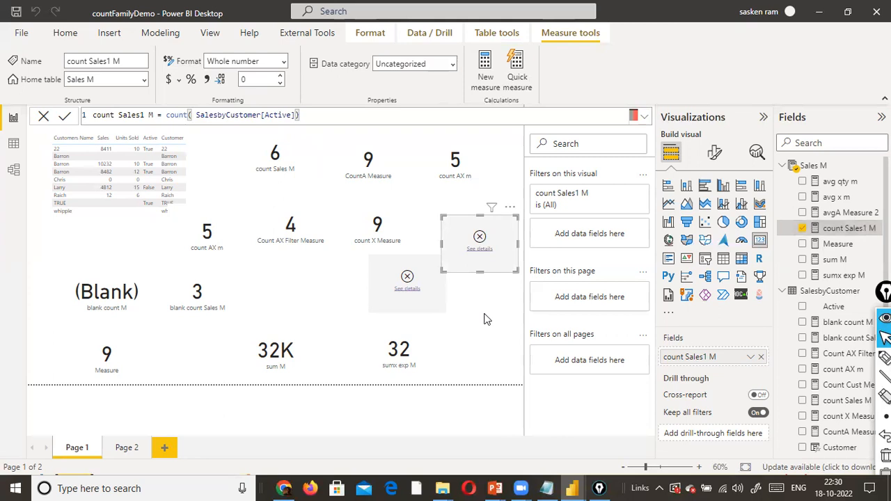
{"action": "left_click", "coordinate": [475, 346]}
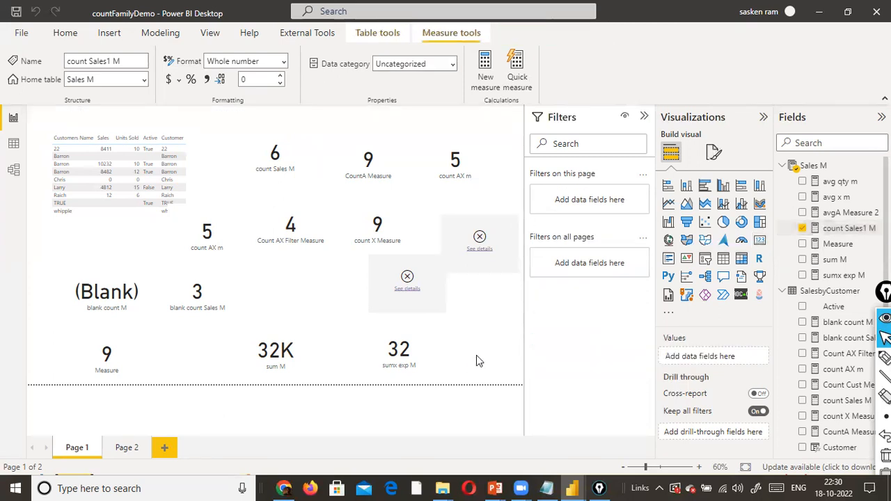
Draw a red annotation arrow from the count Sales1 M card to its measure in the field list and open that measure's formula
{"action": "left_click", "coordinate": [490, 271]}
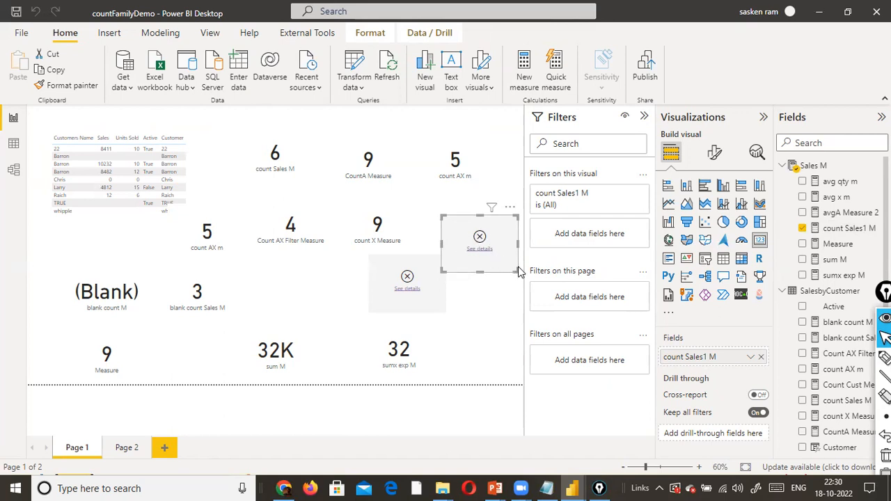
{"action": "mouse_move", "coordinate": [505, 252]}
{"action": "left_mouse_down"}
{"action": "mouse_move", "coordinate": [750, 261]}
{"action": "mouse_move", "coordinate": [802, 230]}
{"action": "left_mouse_up"}
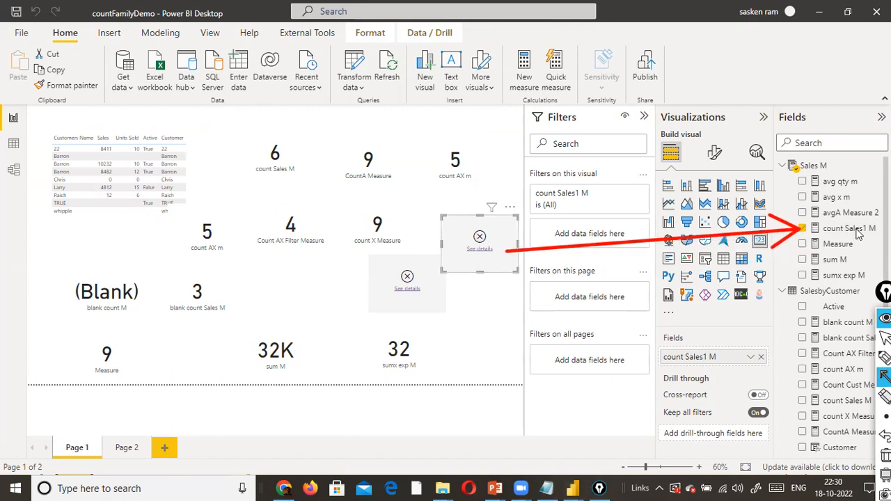
{"action": "key", "text": "ctrl+shift+2"}
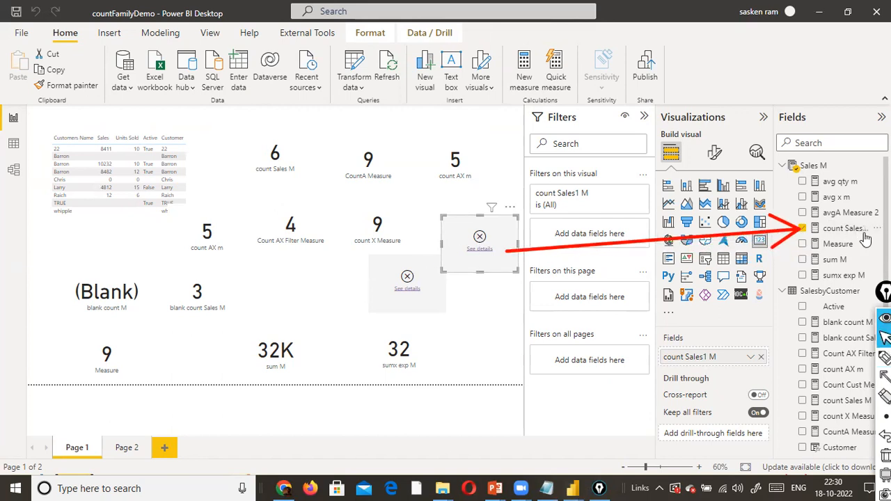
{"action": "left_click", "coordinate": [853, 234]}
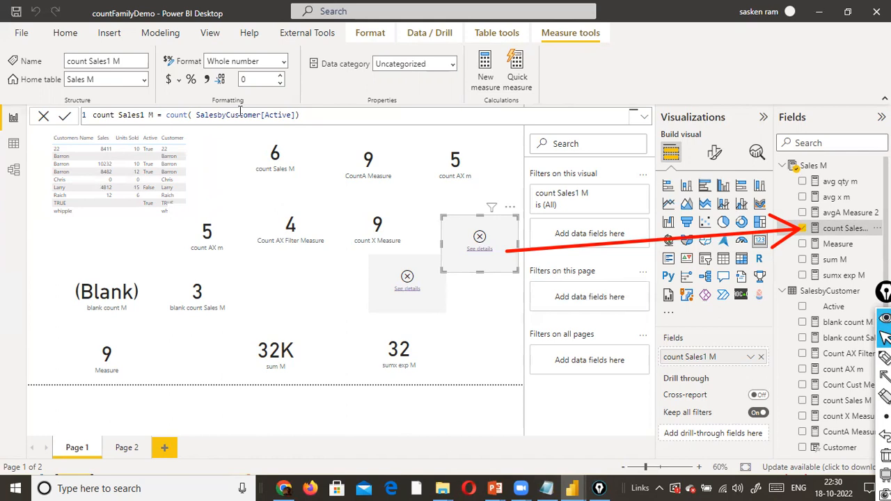
Delete the count Sales1 M card from the report page and switch to the Count functions slide in PowerPoint
{"action": "left_click", "coordinate": [509, 207]}
{"action": "left_click", "coordinate": [534, 239]}
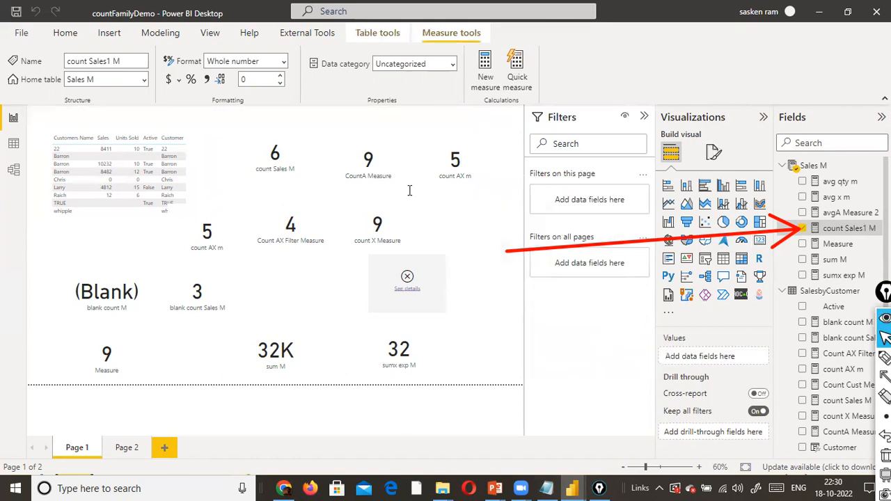
{"action": "key", "text": "alt+Tab"}
{"action": "key", "text": "alt+Tab"}
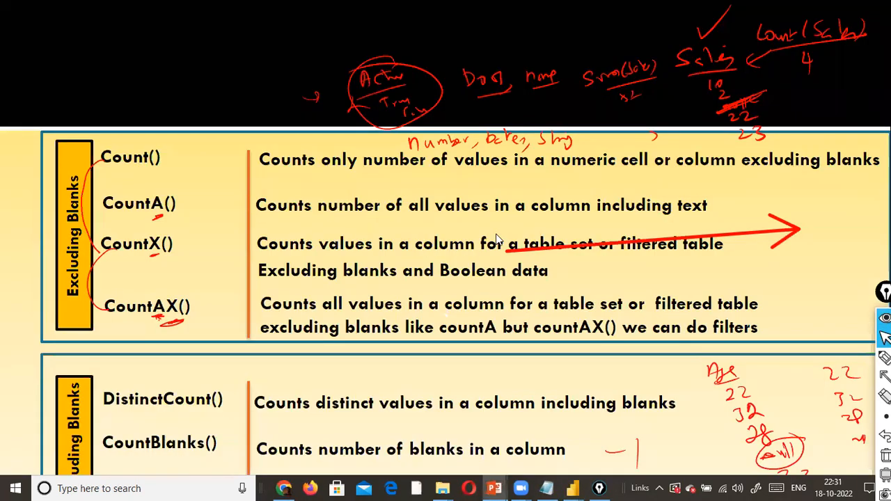
Check the PowerPoint slide again, return to Power BI, and shift the CountA Measure card slightly to the left
{"action": "key", "text": "alt+Tab"}
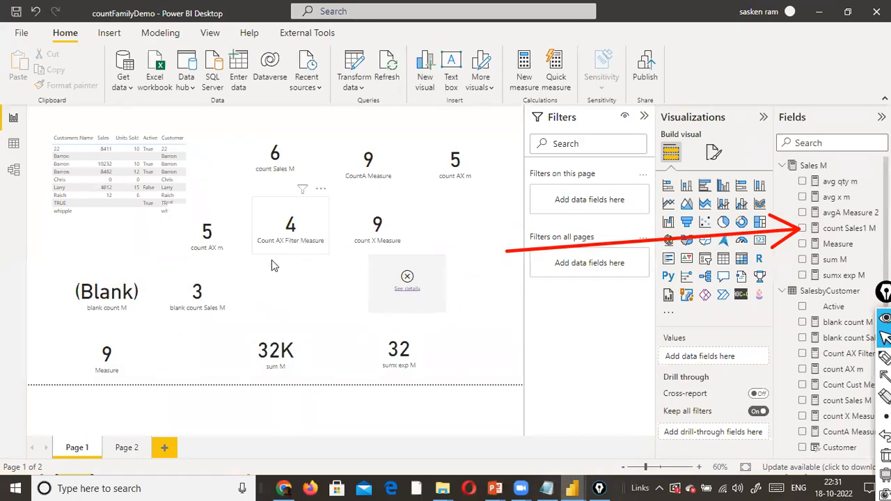
{"action": "mouse_move", "coordinate": [408, 175]}
{"action": "left_mouse_down"}
{"action": "mouse_move", "coordinate": [455, 225]}
{"action": "mouse_move", "coordinate": [412, 167]}
{"action": "left_mouse_up"}
{"action": "key", "text": "alt+Tab"}
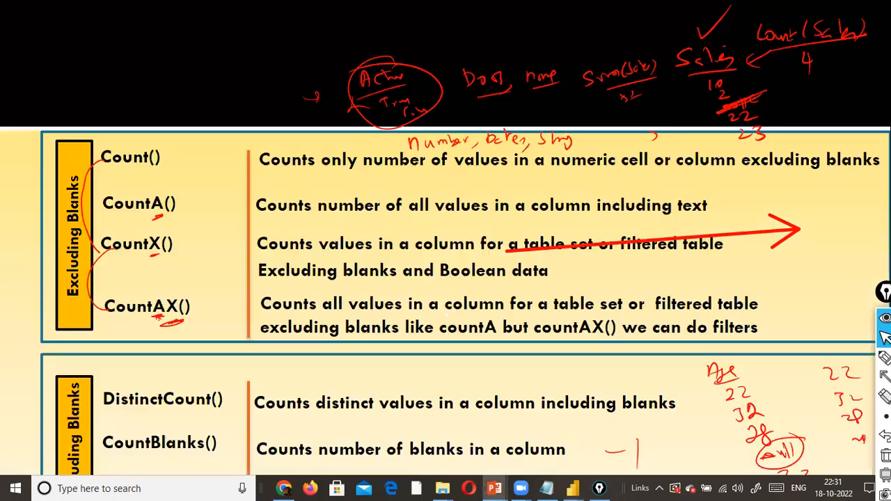
{"action": "key", "text": "alt+Tab"}
{"action": "left_click_drag", "start_coordinate": [407, 170], "coordinate": [384, 167]}
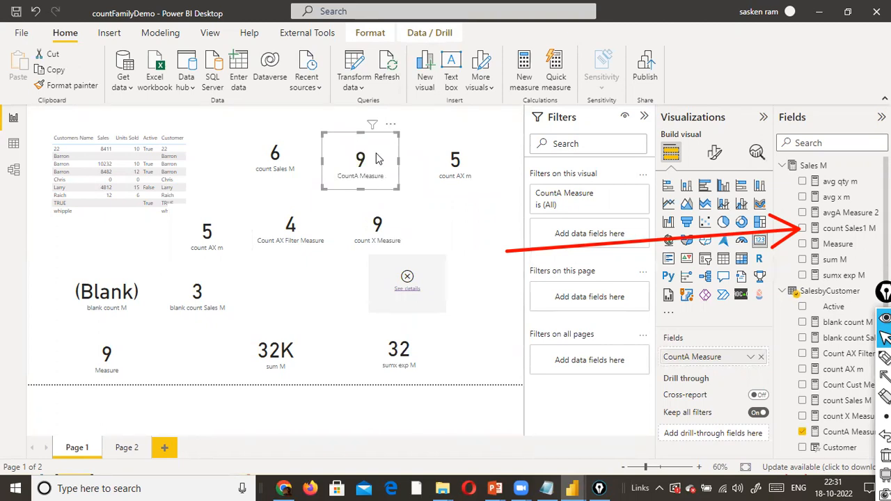
Clear the arrow annotation and open the CountA Measure formula from the SalesbyCustomer table
{"action": "scroll", "coordinate": [822, 279], "scroll_direction": "down", "scroll_amount": 2}
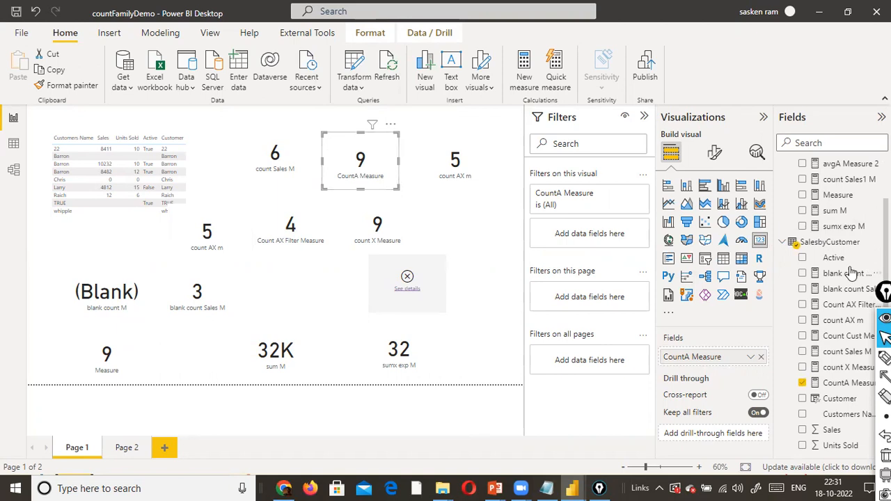
{"action": "scroll", "coordinate": [816, 241], "scroll_direction": "up", "scroll_amount": 1}
{"action": "scroll", "coordinate": [818, 320], "scroll_direction": "down", "scroll_amount": 1}
{"action": "left_click", "coordinate": [845, 383]}
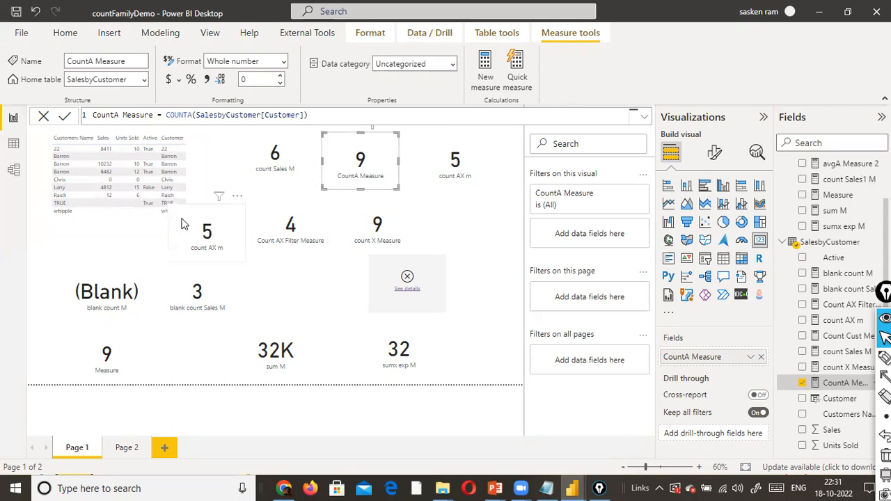
Move the count AX m card from below the table to the right of the sumx exp M card
{"action": "left_click_drag", "start_coordinate": [202, 243], "coordinate": [220, 254]}
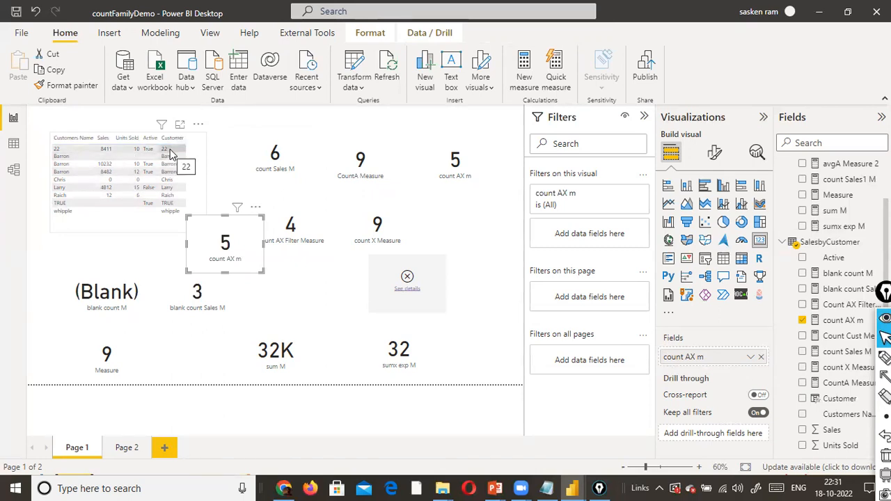
{"action": "left_click_drag", "start_coordinate": [224, 246], "coordinate": [518, 368]}
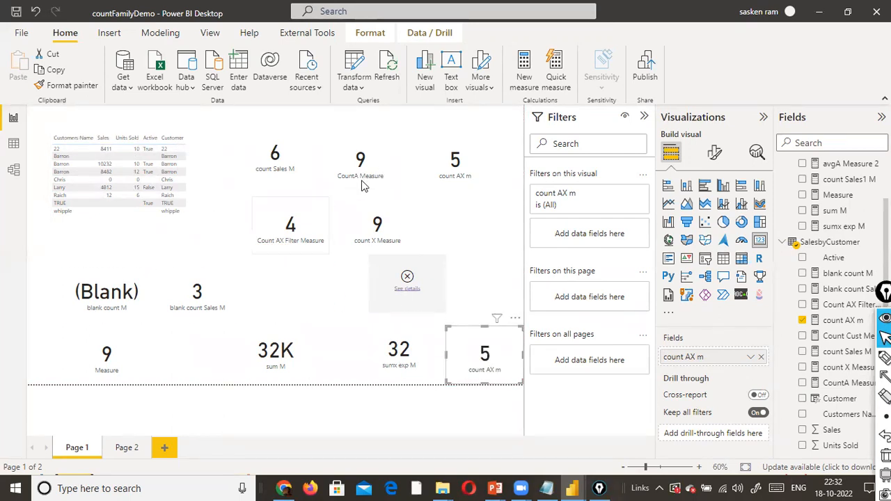
Change the column counted by CountA Measure from Customer to Active, making the formula COUNTA(SalesbyCustomer[Active])
{"action": "left_click", "coordinate": [387, 161]}
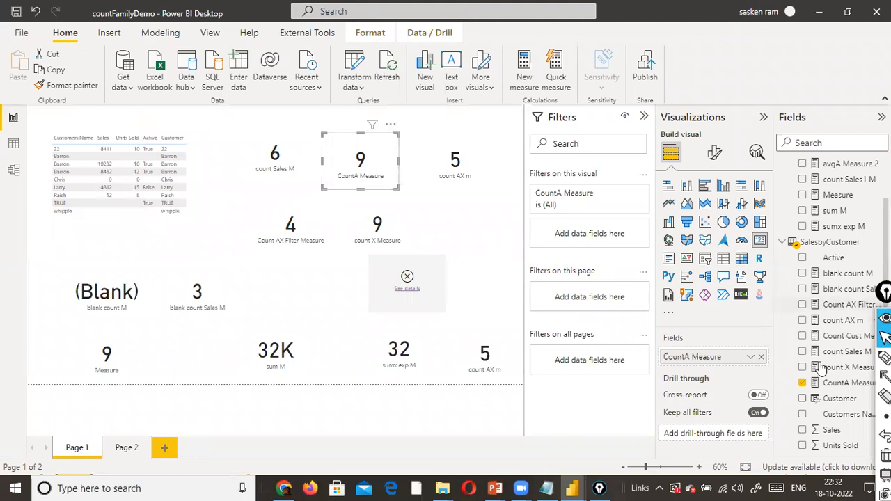
{"action": "left_click", "coordinate": [828, 387]}
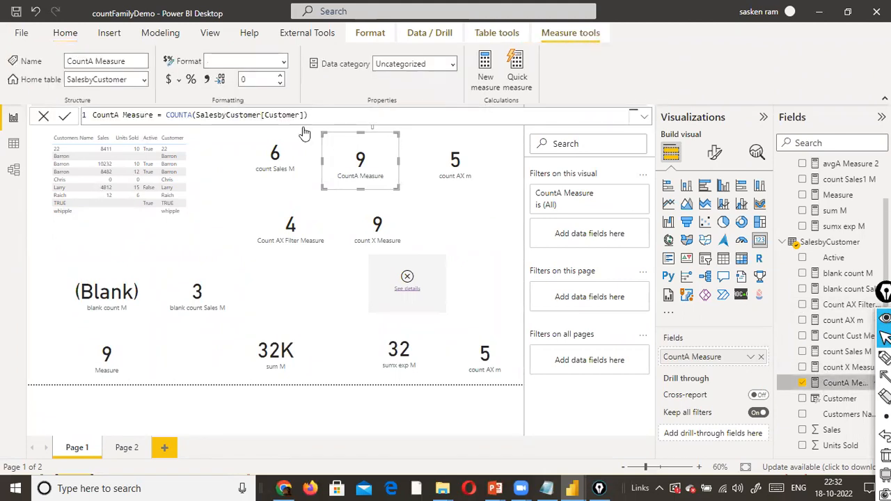
{"action": "left_click_drag", "start_coordinate": [265, 115], "coordinate": [301, 115]}
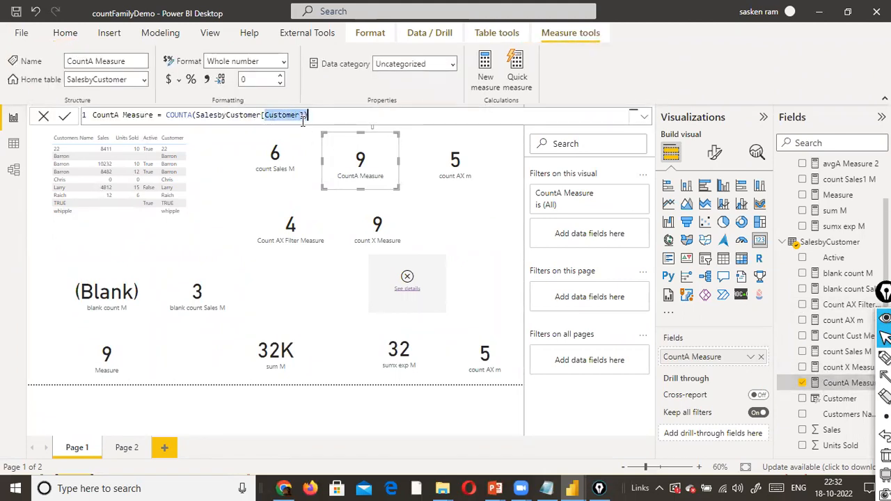
{"action": "key", "text": "BackSpace"}
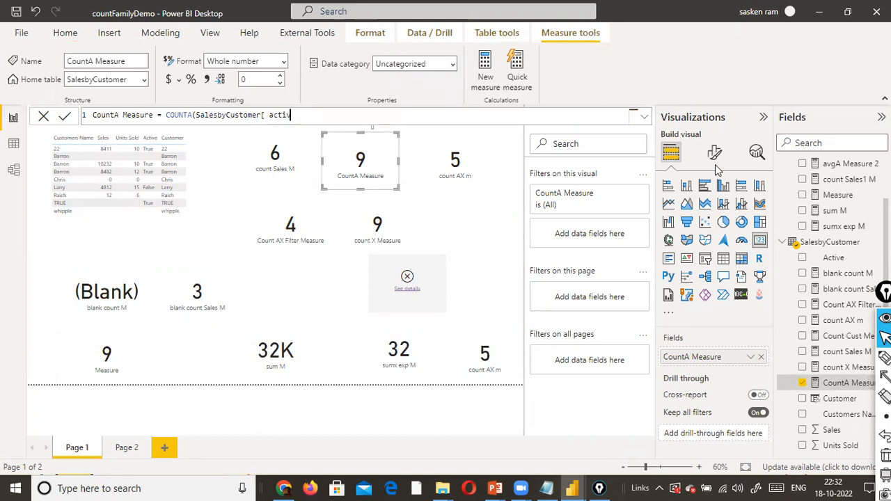
{"action": "key", "text": "BackSpace"}
{"action": "key", "text": "BackSpace"}
{"action": "key", "text": "BackSpace"}
{"action": "key", "text": "BackSpace"}
{"action": "key", "text": "BackSpace"}
{"action": "key", "text": "BackSpace"}
{"action": "key", "text": "BackSpace"}
{"action": "key", "text": "BackSpace"}
{"action": "key", "text": "BackSpace"}
{"action": "key", "text": "BackSpace"}
{"action": "key", "text": "BackSpace"}
{"action": "key", "text": "BackSpace"}
{"action": "key", "text": "BackSpace"}
{"action": "key", "text": "BackSpace"}
{"action": "key", "text": "BackSpace"}
{"action": "key", "text": "BackSpace"}
{"action": "key", "text": "BackSpace"}
{"action": "key", "text": "BackSpace"}
{"action": "key", "text": "BackSpace"}
{"action": "key", "text": "BackSpace"}
{"action": "type", "text": "SalesbyCustomer[Active]"}
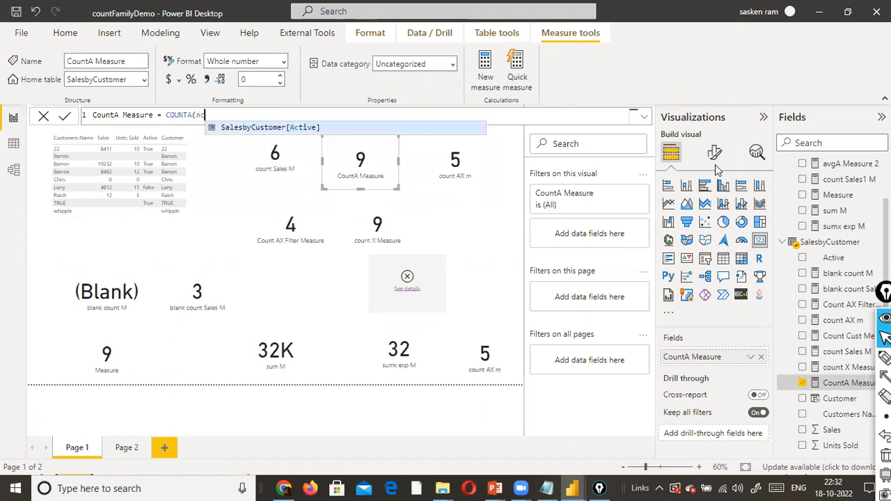
{"action": "key", "text": "Tab"}
{"action": "type", "text": ")"}
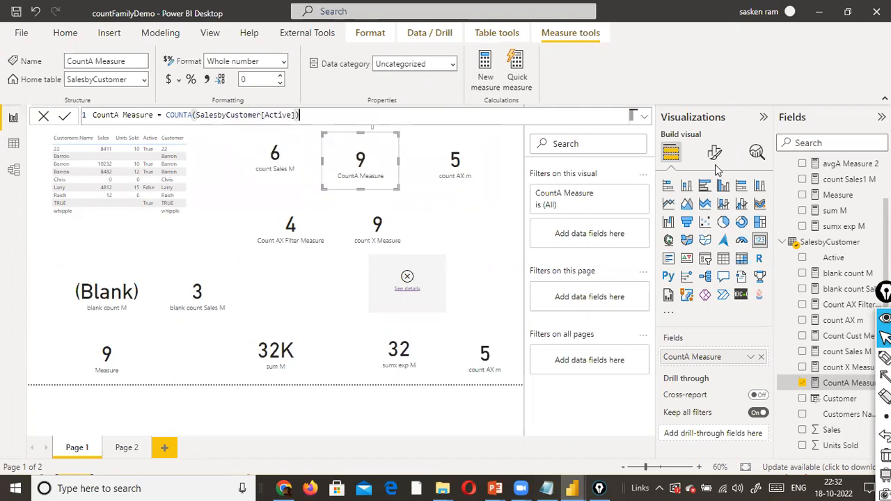
{"action": "key", "text": "Return"}
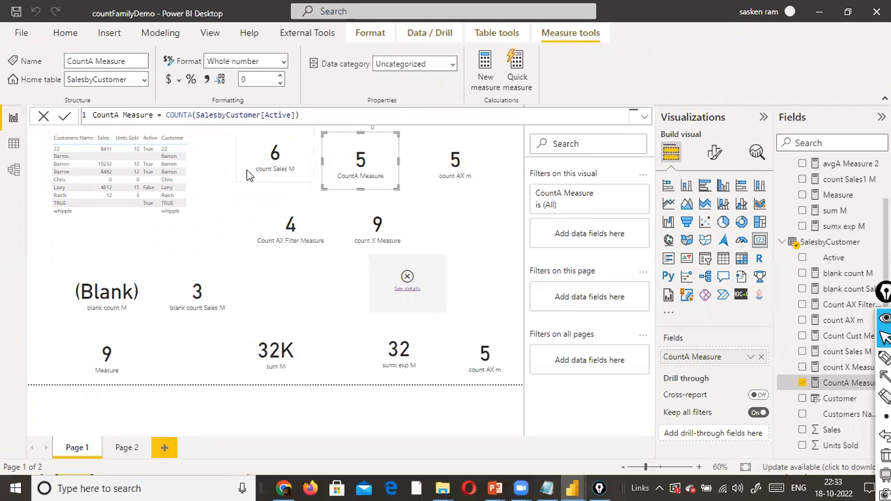
Open the formula of the count AX m measure shown on the card and examine its COUNTAX function
{"action": "left_click", "coordinate": [192, 116]}
{"action": "left_click", "coordinate": [263, 174]}
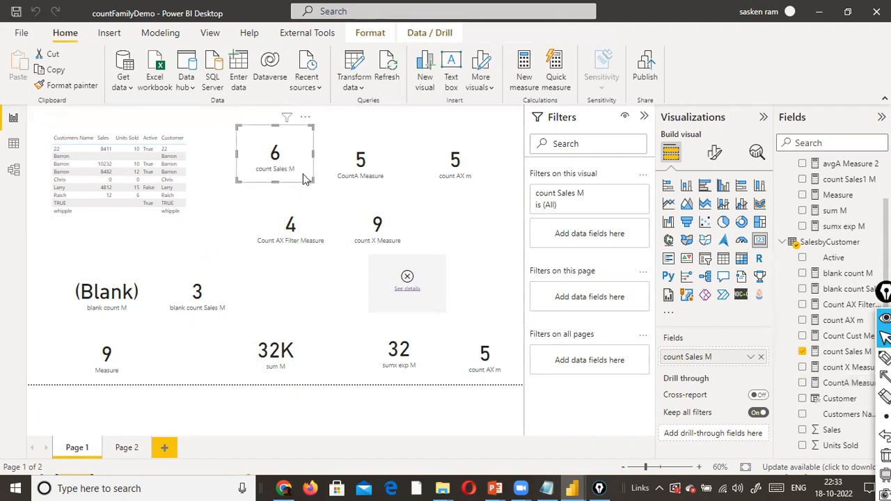
{"action": "left_click", "coordinate": [441, 187]}
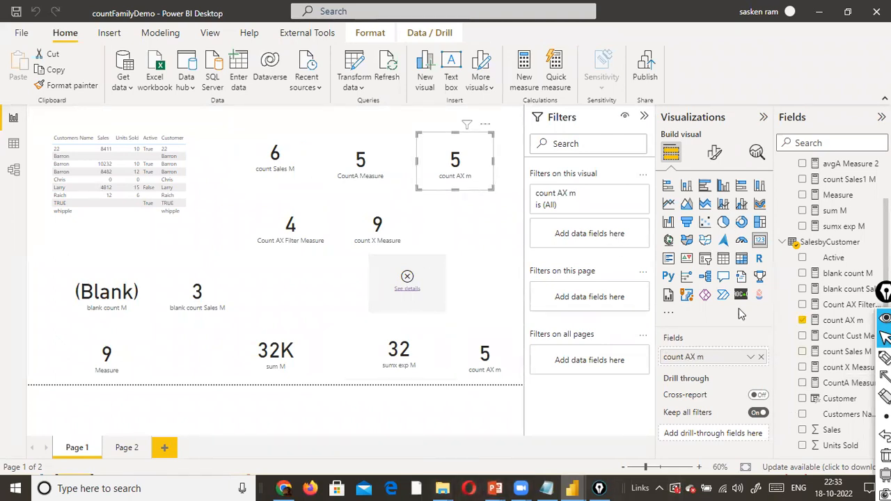
{"action": "mouse_move", "coordinate": [885, 357]}
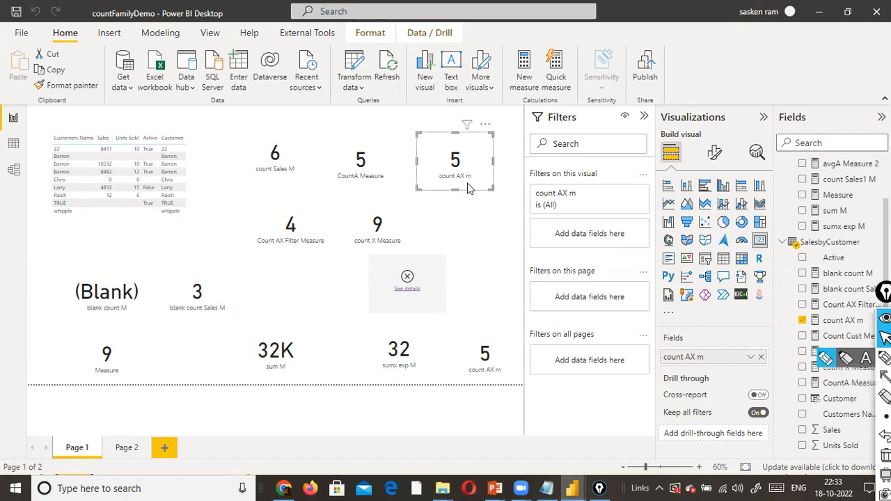
{"action": "left_click", "coordinate": [842, 323]}
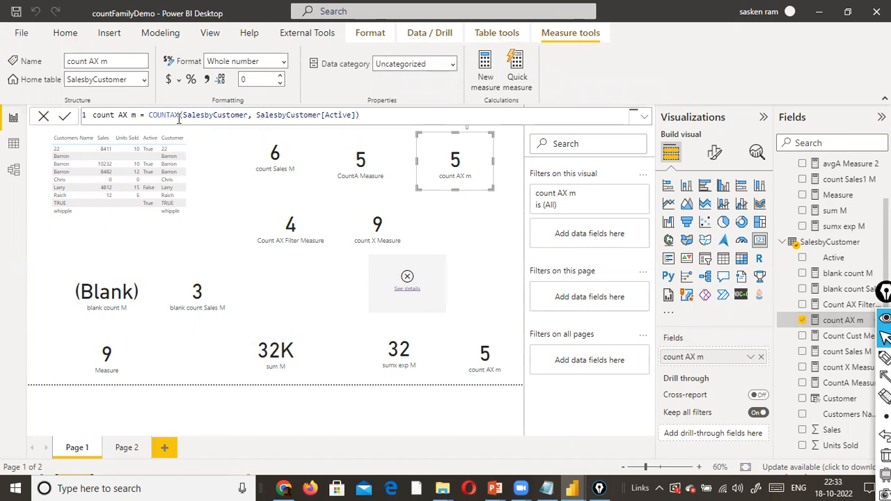
{"action": "left_click_drag", "start_coordinate": [171, 115], "coordinate": [179, 115]}
{"action": "left_click", "coordinate": [245, 116]}
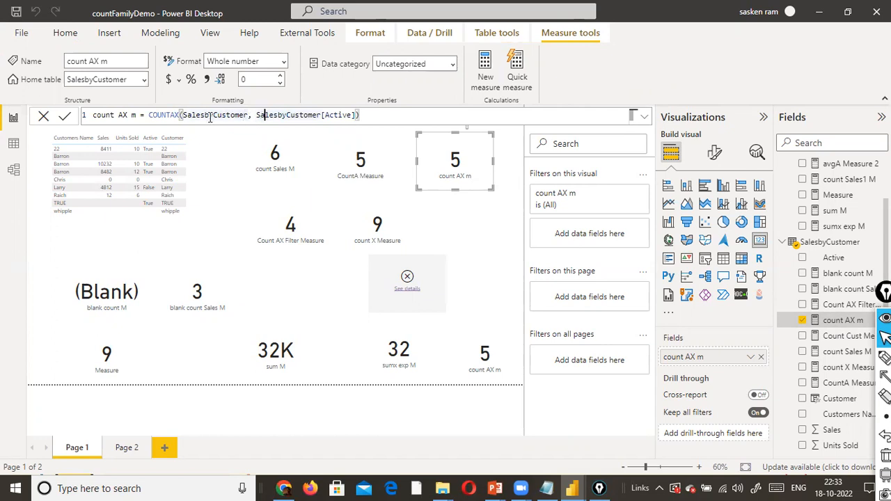
Bring up the COUNTAX syntax help in the count AX m formula and review its table and SalesbyCustomer[Active] arguments
{"action": "left_click", "coordinate": [179, 115]}
{"action": "key", "text": "Left"}
{"action": "key", "text": "Left"}
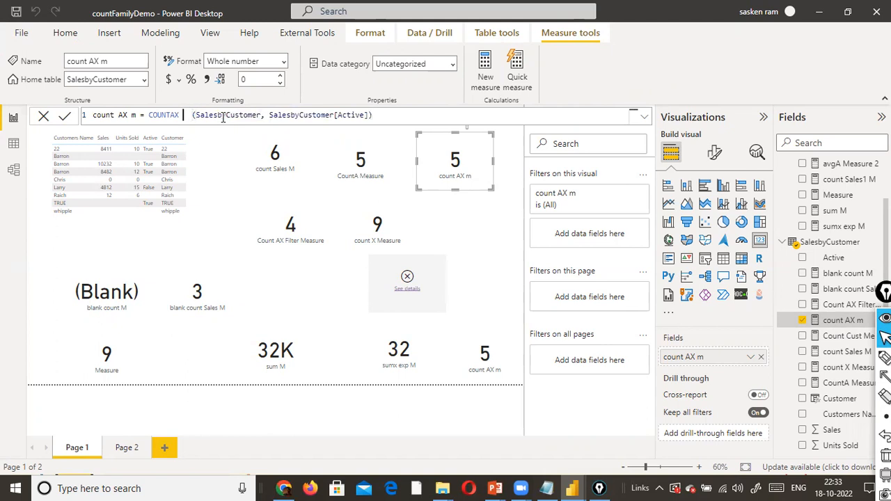
{"action": "type", "text": "("}
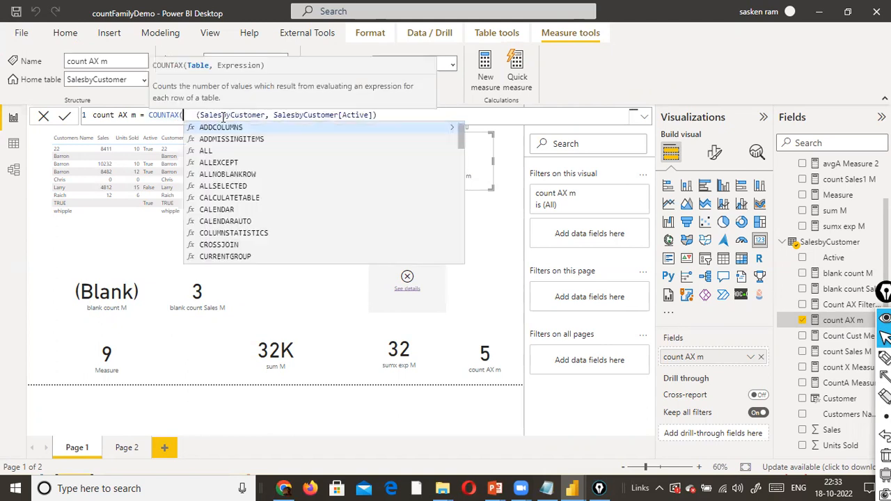
{"action": "key", "text": "Delete"}
{"action": "key", "text": "Delete"}
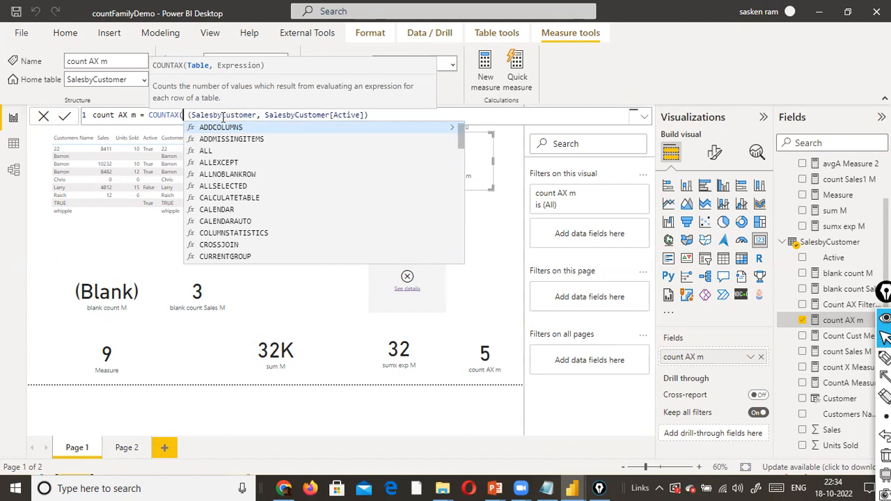
{"action": "key", "text": "BackSpace"}
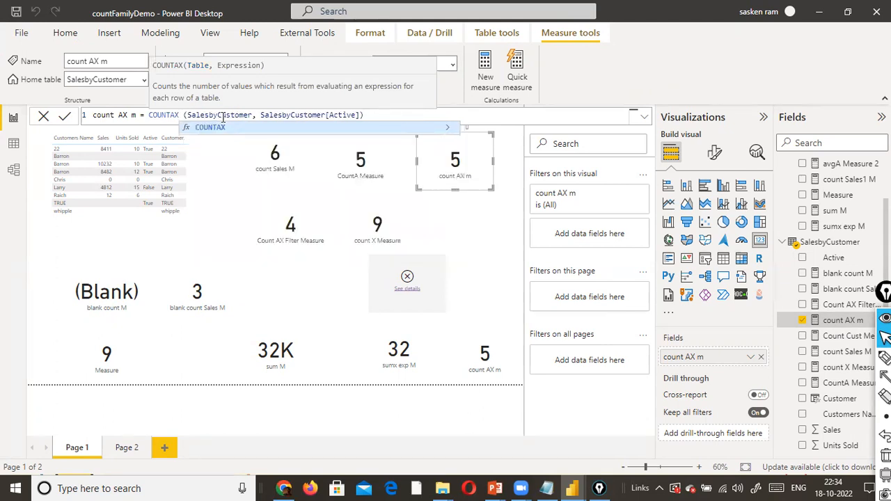
{"action": "key", "text": "Delete"}
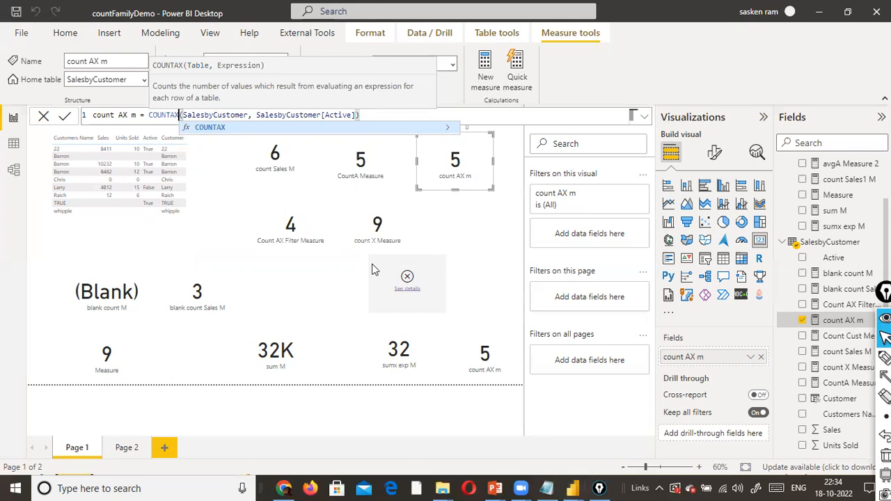
{"action": "left_click", "coordinate": [352, 114]}
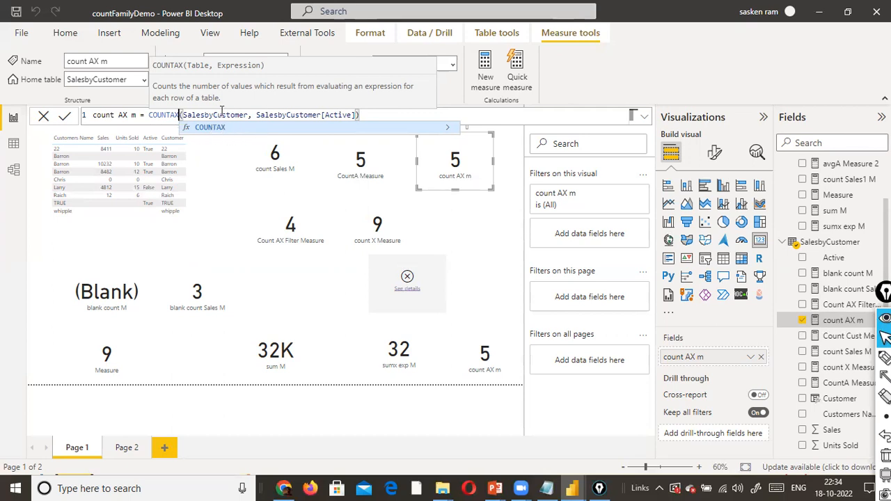
{"action": "left_click_drag", "start_coordinate": [257, 115], "coordinate": [360, 115]}
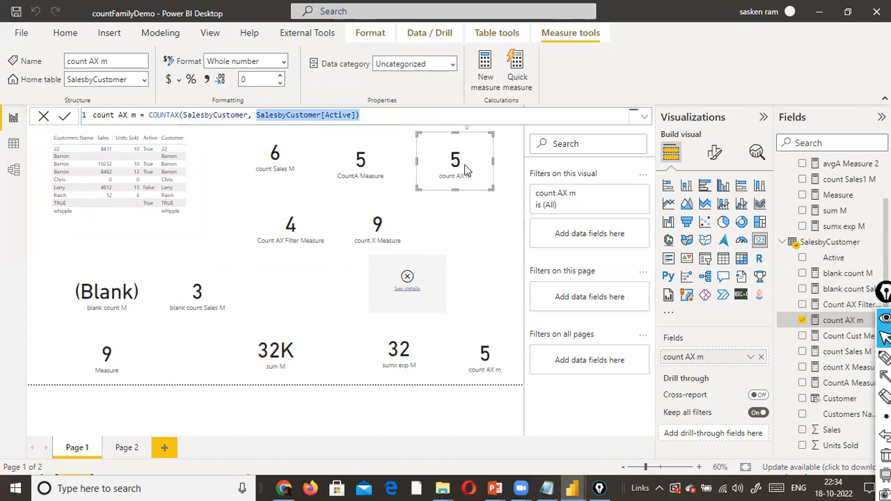
{"action": "left_click", "coordinate": [329, 116]}
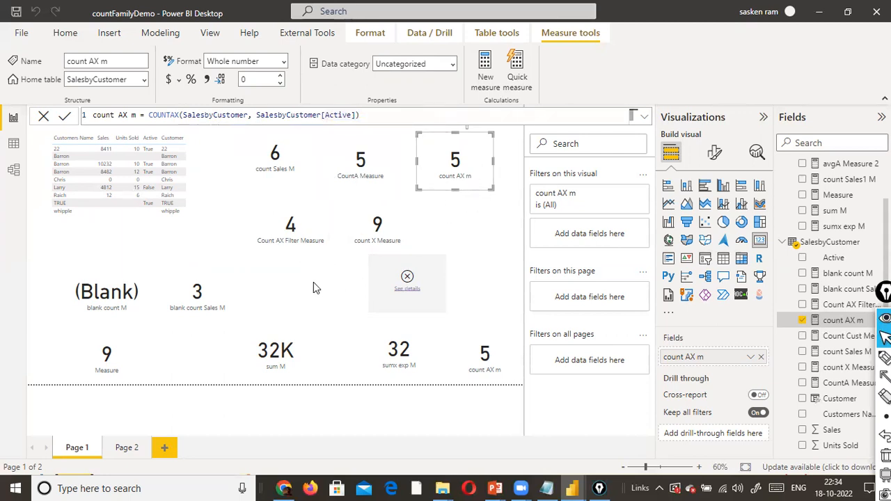
Open the Count AX Filter Measure formula and examine its FILTER table argument, the Active = True condition and the Customer expression
{"action": "left_click", "coordinate": [312, 230]}
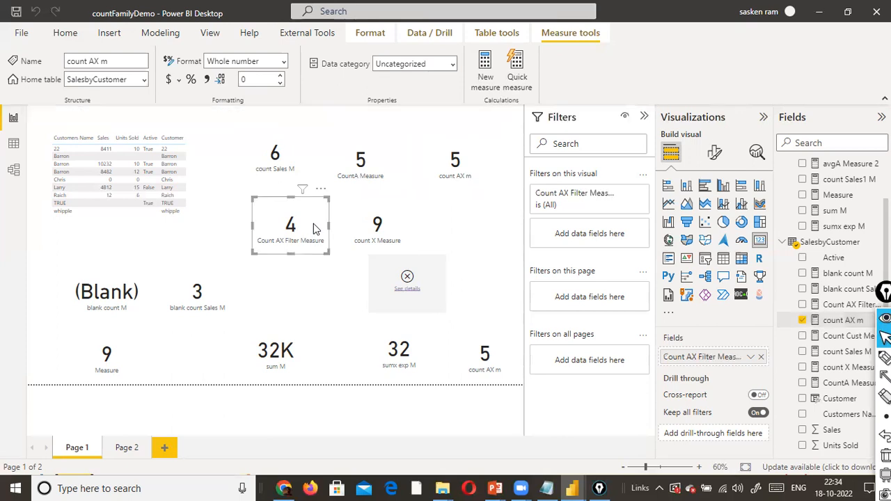
{"action": "left_click", "coordinate": [842, 305]}
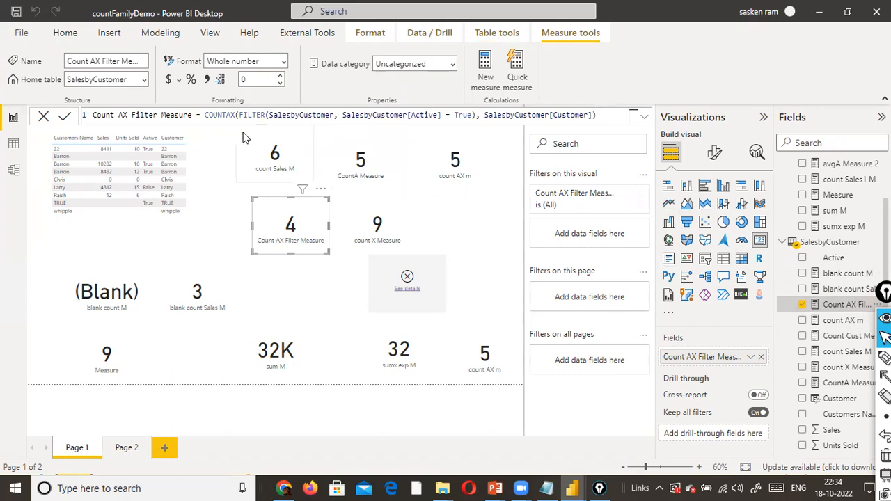
{"action": "left_click_drag", "start_coordinate": [239, 115], "coordinate": [476, 116]}
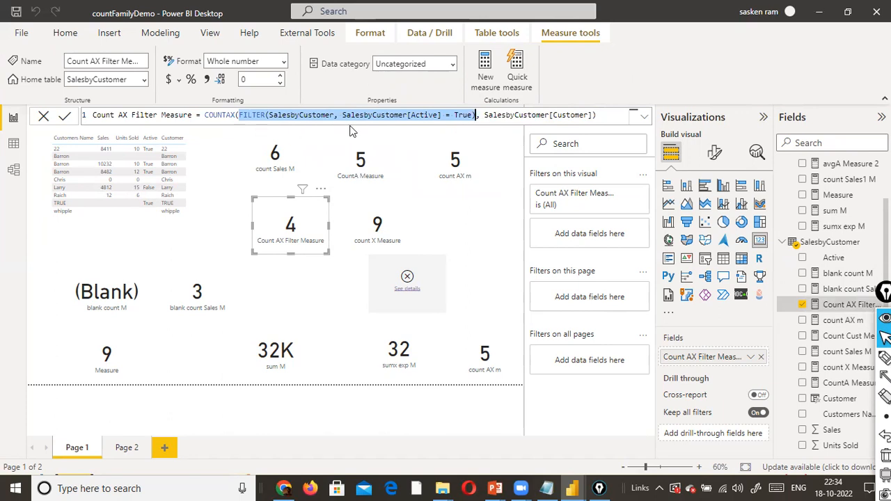
{"action": "left_click", "coordinate": [231, 115]}
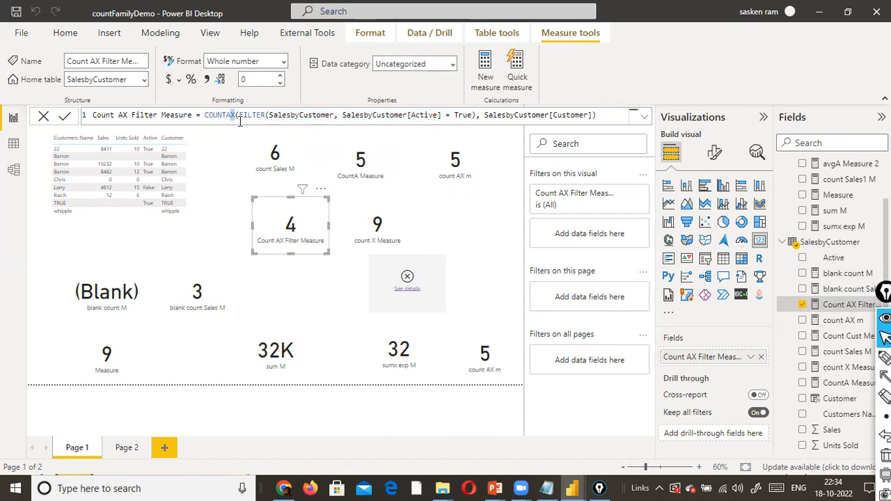
{"action": "left_click_drag", "start_coordinate": [476, 114], "coordinate": [249, 117]}
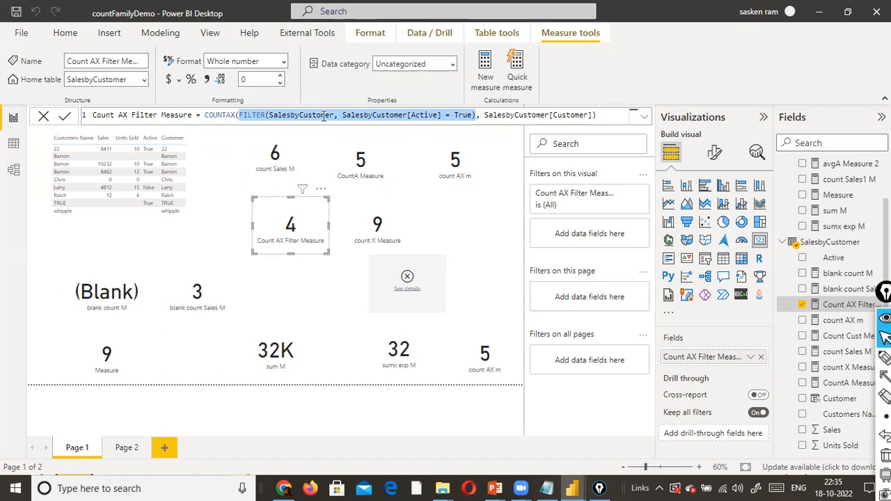
{"action": "left_click", "coordinate": [262, 116]}
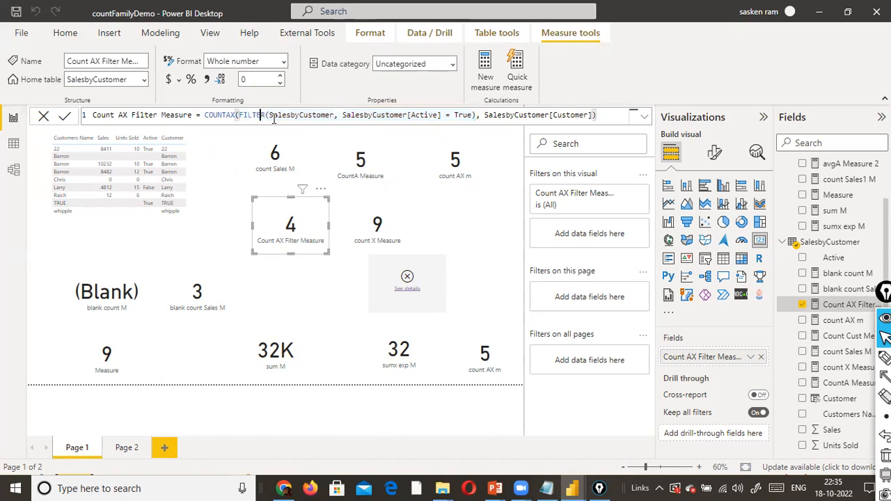
{"action": "left_click", "coordinate": [333, 117]}
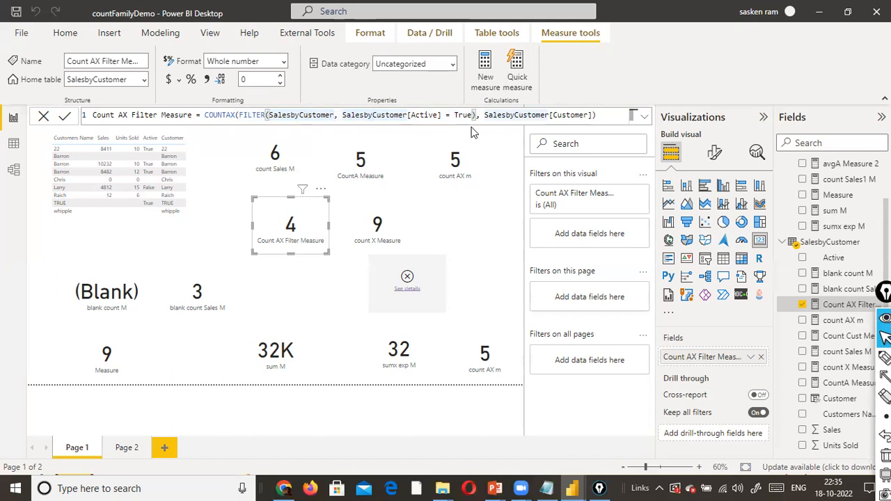
{"action": "left_click", "coordinate": [427, 115]}
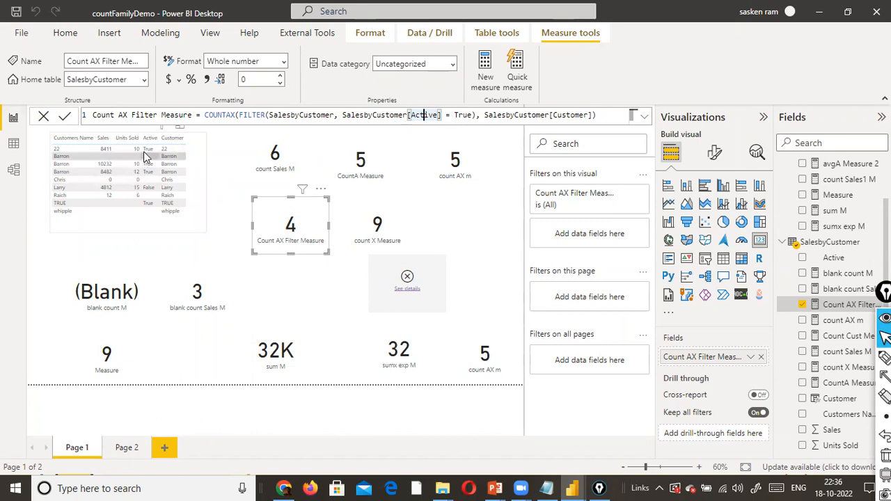
{"action": "left_click", "coordinate": [479, 117]}
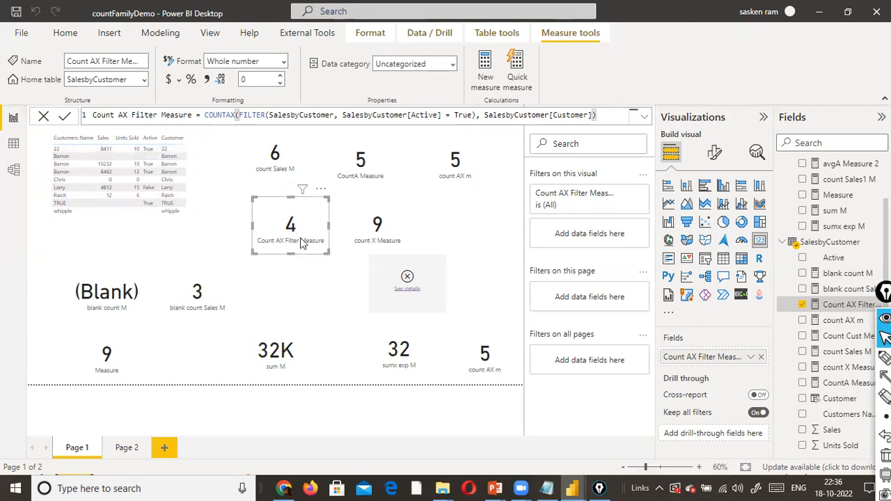
Set the FILTER condition in Count AX Filter Measure to SalesbyCustomer[Active] = False and apply the formula
{"action": "left_click", "coordinate": [473, 115]}
{"action": "key", "text": "BackSpace"}
{"action": "key", "text": "BackSpace"}
{"action": "key", "text": "BackSpace"}
{"action": "key", "text": "BackSpace"}
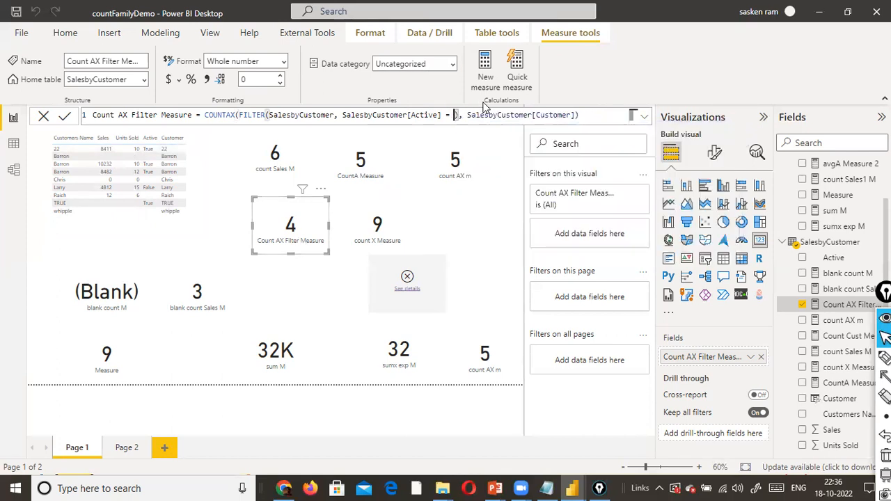
{"action": "type", "text": "False"}
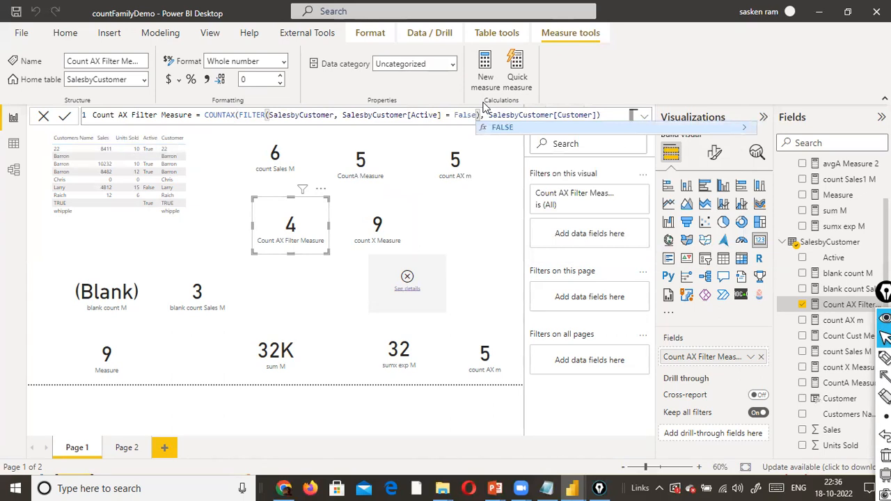
{"action": "key", "text": "End"}
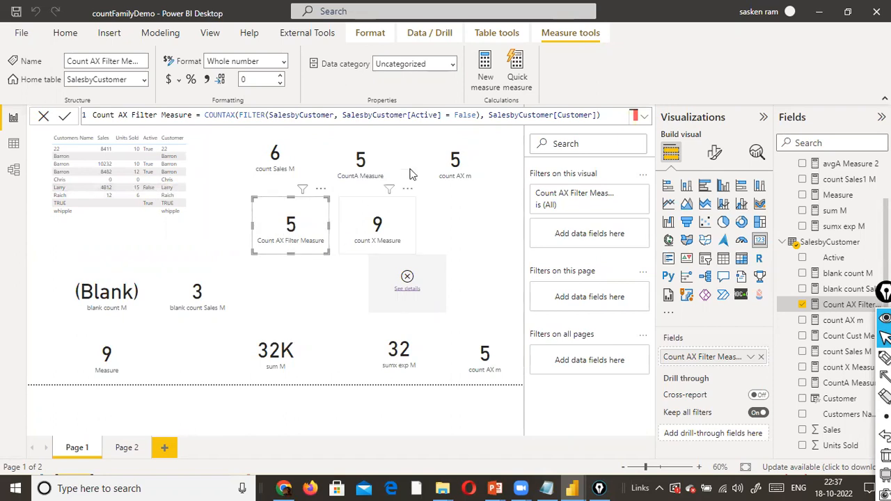
{"action": "left_click", "coordinate": [614, 118]}
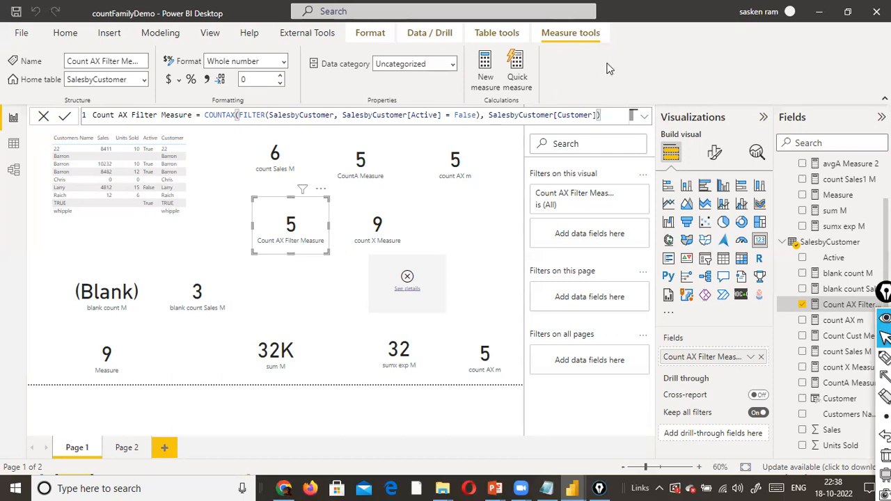
{"action": "double_click", "coordinate": [476, 115]}
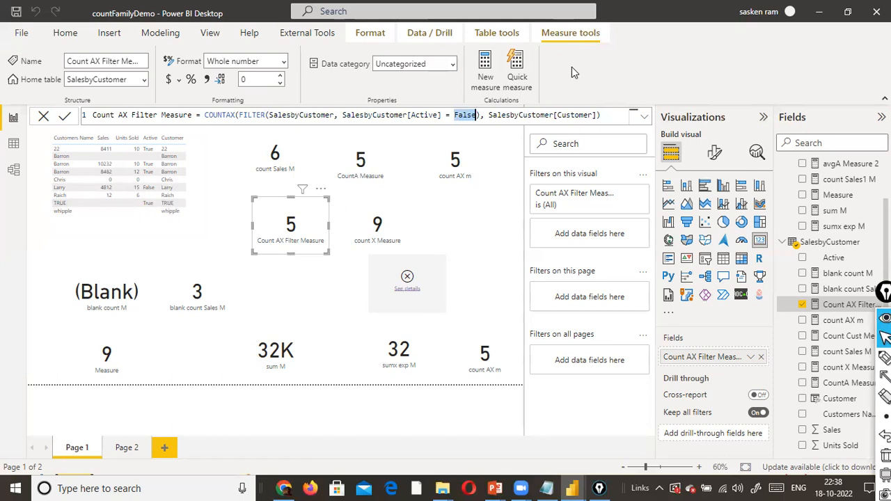
{"action": "type", "text": "Tre"}
{"action": "key", "text": "BackSpace"}
{"action": "type", "text": "ue"}
{"action": "key", "text": "Tab"}
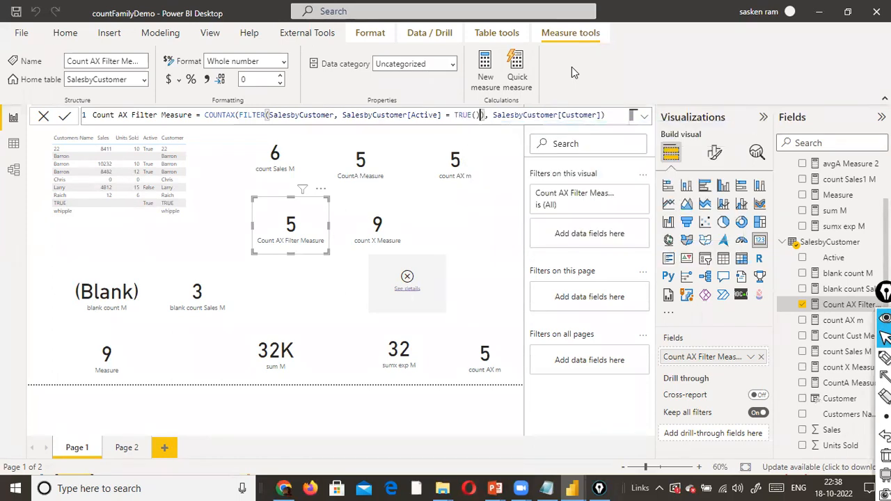
{"action": "key", "text": "BackSpace"}
{"action": "key", "text": "BackSpace"}
{"action": "key", "text": "BackSpace"}
{"action": "key", "text": "BackSpace"}
{"action": "key", "text": "BackSpace"}
{"action": "key", "text": "BackSpace"}
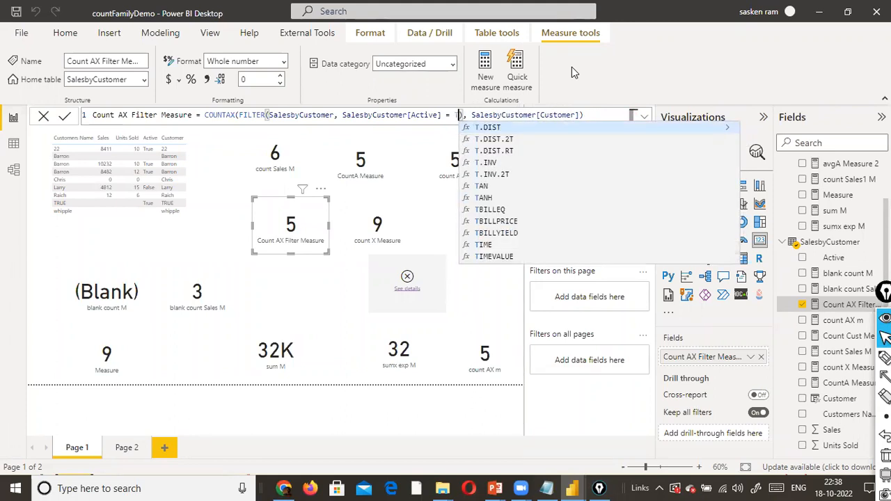
{"action": "key", "text": "ctrl+a"}
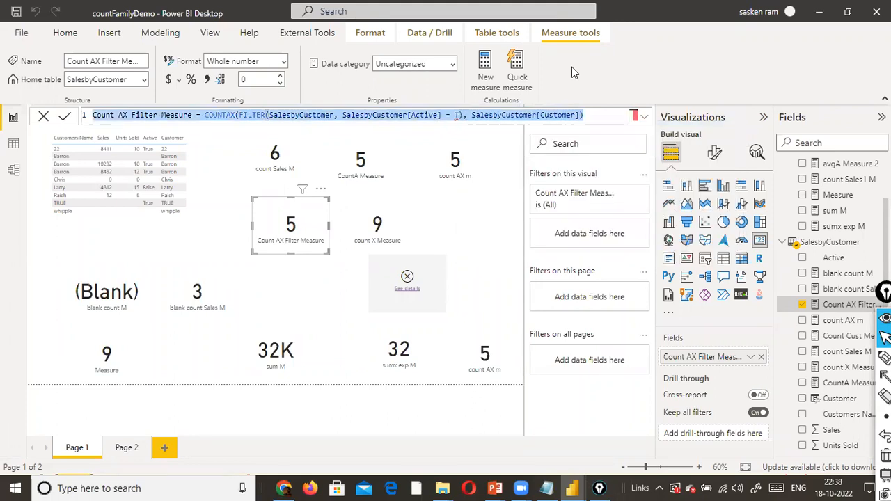
{"action": "left_click", "coordinate": [46, 118]}
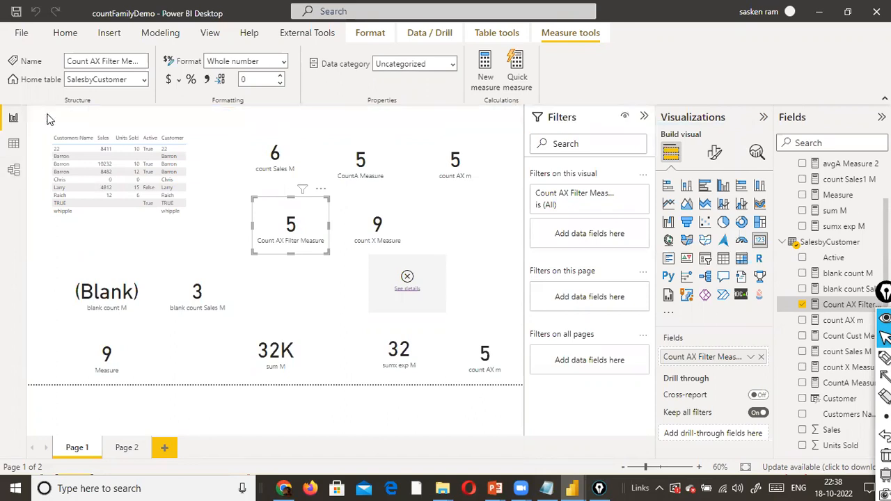
Set the FILTER condition in Count AX Filter Measure to SalesbyCustomer[Active] = True and apply the formula
{"action": "left_click", "coordinate": [839, 307]}
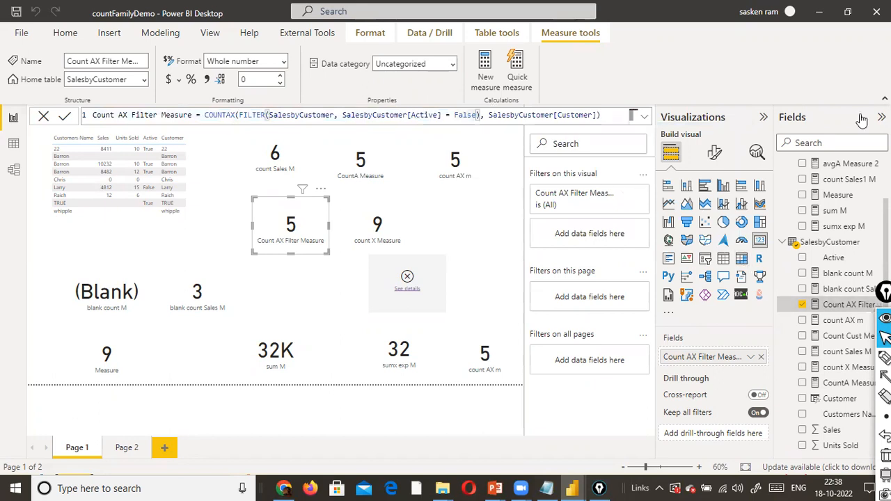
{"action": "type", "text": "\""}
{"action": "key", "text": "BackSpace"}
{"action": "key", "text": "BackSpace"}
{"action": "key", "text": "BackSpace"}
{"action": "key", "text": "BackSpace"}
{"action": "key", "text": "BackSpace"}
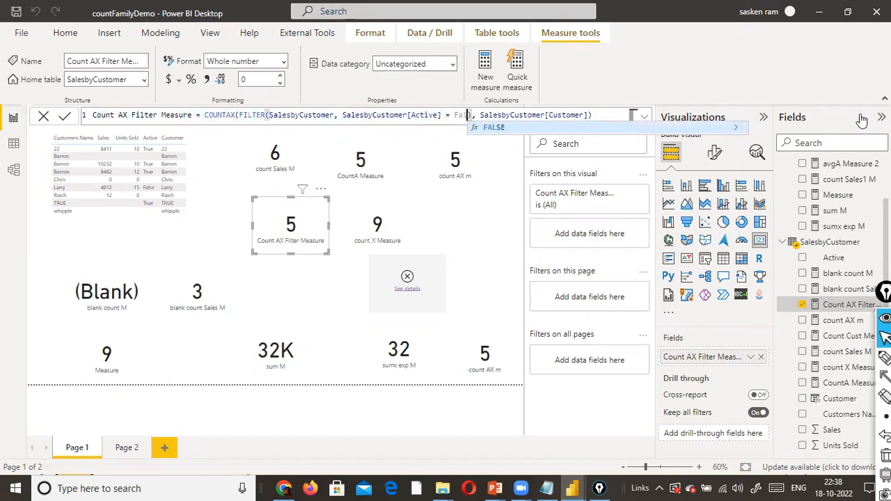
{"action": "key", "text": "BackSpace"}
{"action": "type", "text": "True"}
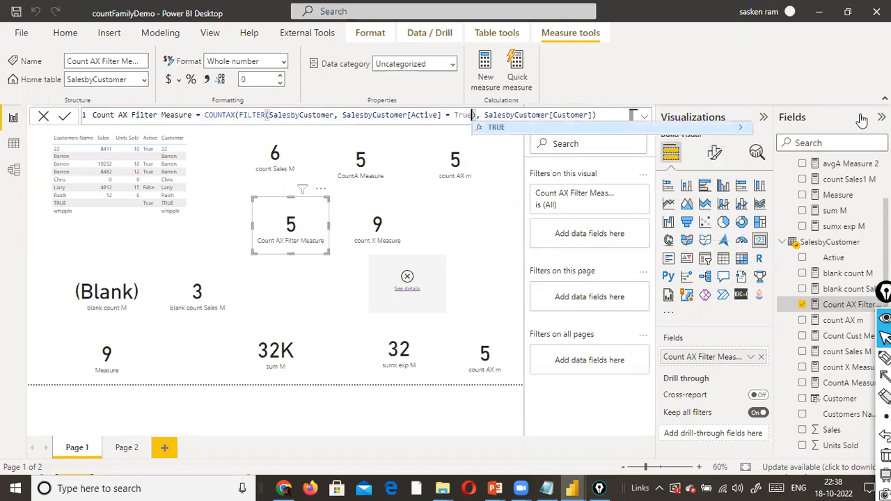
{"action": "key", "text": "End"}
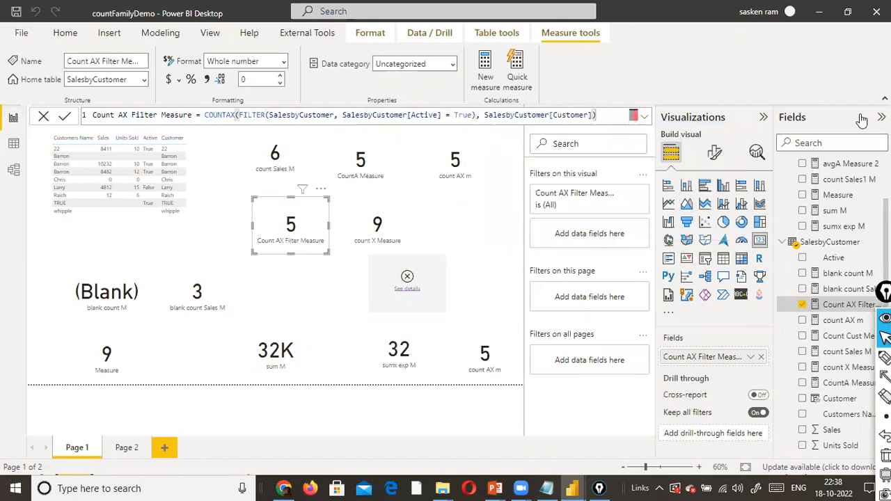
{"action": "key", "text": "Return"}
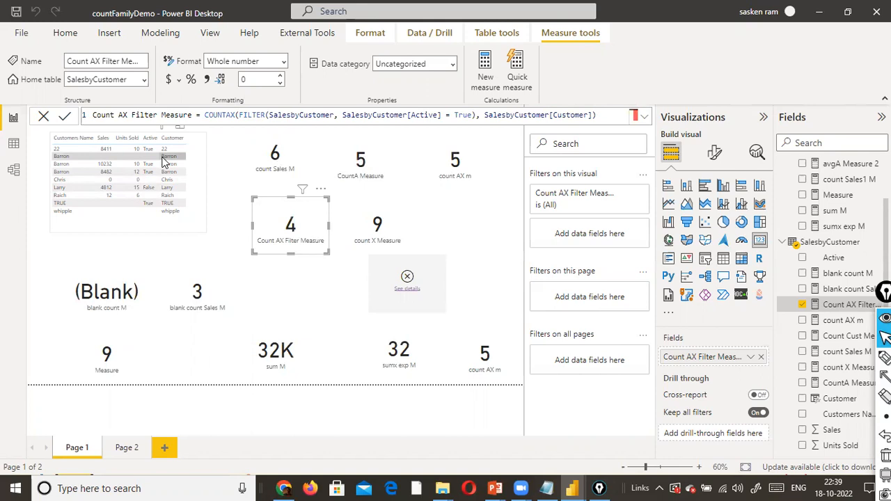
Review the CountAX description on the PowerPoint slide and switch to the DAX Guide aggregation page in Chrome
{"action": "key", "text": "alt+Tab"}
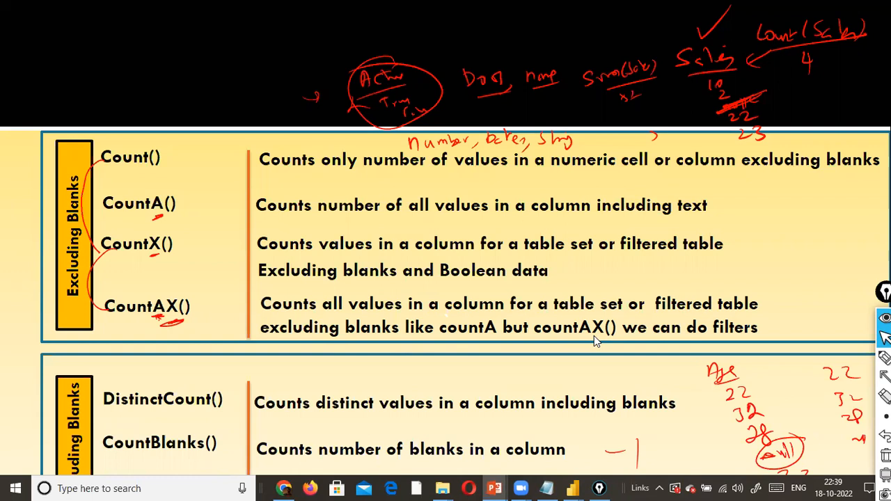
{"action": "key", "text": "alt+Tab"}
{"action": "key", "text": "alt+Tab"}
{"action": "key", "text": "alt+Tab"}
{"action": "key", "text": "alt+Tab"}
{"action": "key", "text": "alt+Tab"}
{"action": "key", "text": "alt+Tab"}
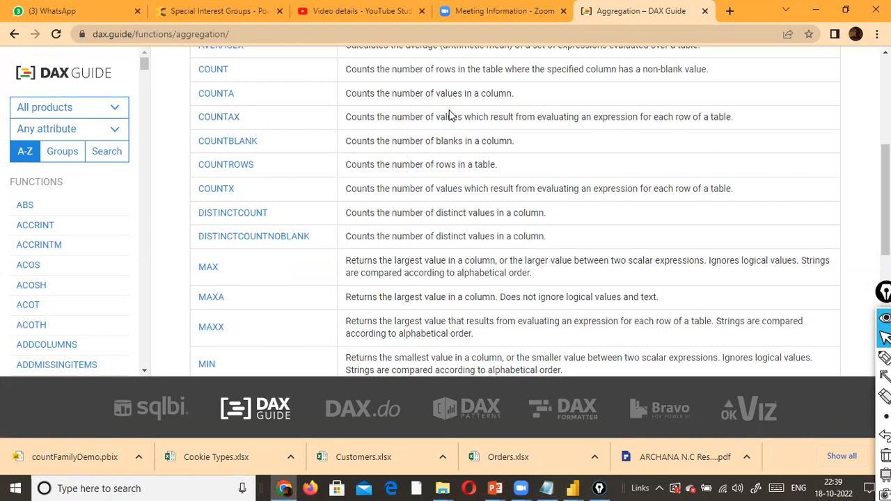
Open the COUNTAX page of the DAX Guide and read its syntax, return values and Boolean remark
{"action": "left_click", "coordinate": [228, 117]}
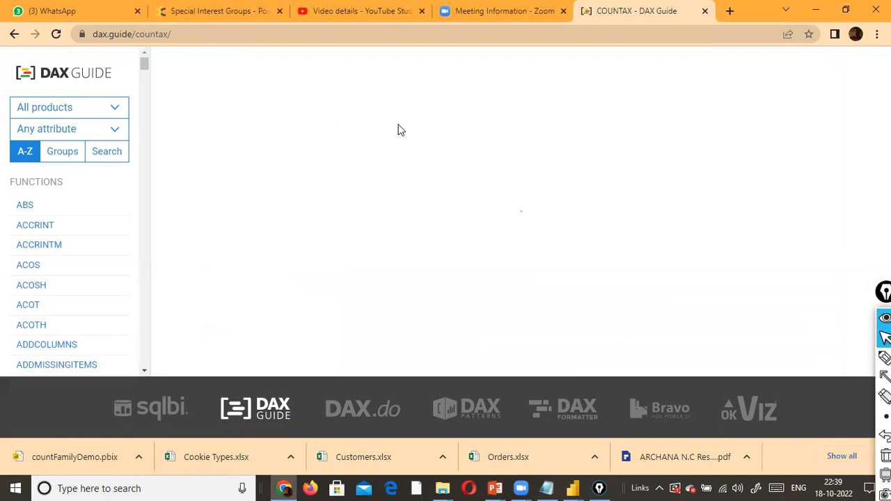
{"action": "scroll", "coordinate": [323, 178], "scroll_direction": "down", "scroll_amount": 2}
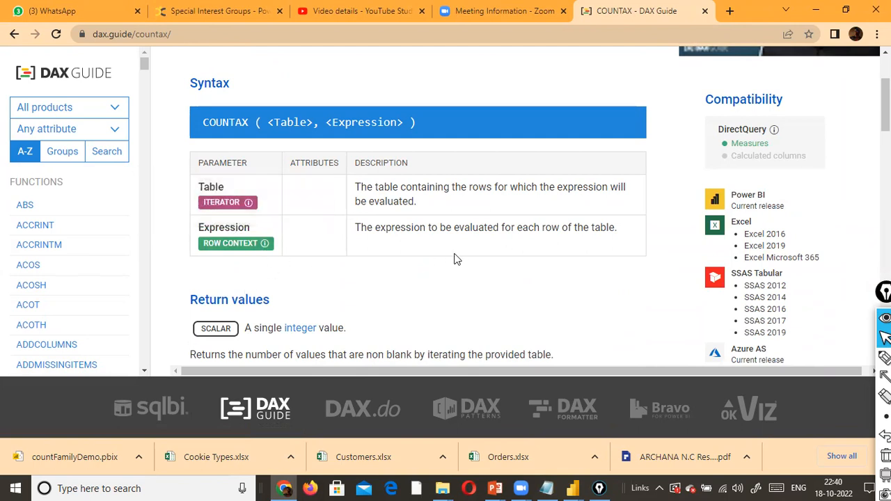
{"action": "scroll", "coordinate": [453, 259], "scroll_direction": "down", "scroll_amount": 3}
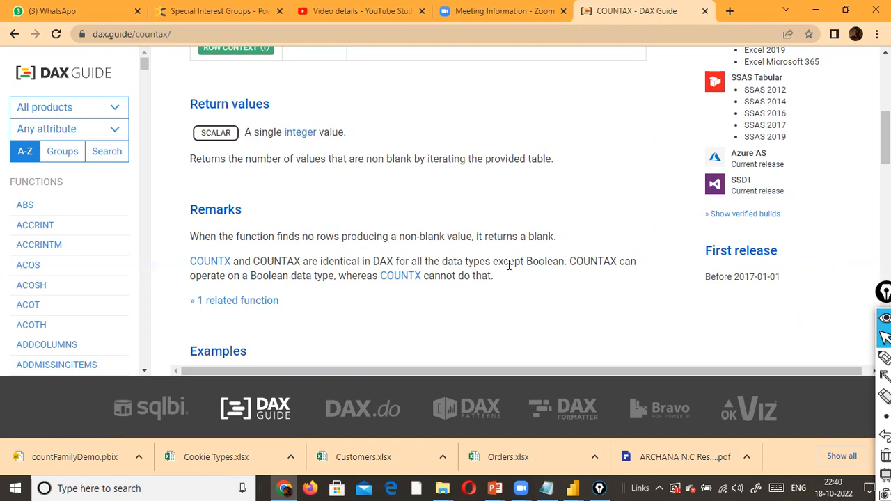
{"action": "left_click_drag", "start_coordinate": [567, 261], "coordinate": [499, 262]}
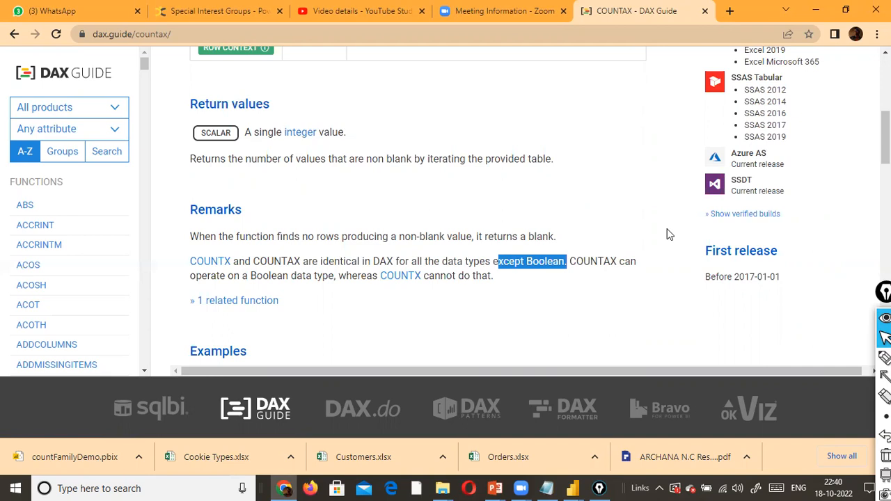
Examine the example code on the COUNTAX page, including the COUNT, COUNTX and COUNTROWS measures
{"action": "scroll", "coordinate": [143, 138], "scroll_direction": "down", "scroll_amount": 3}
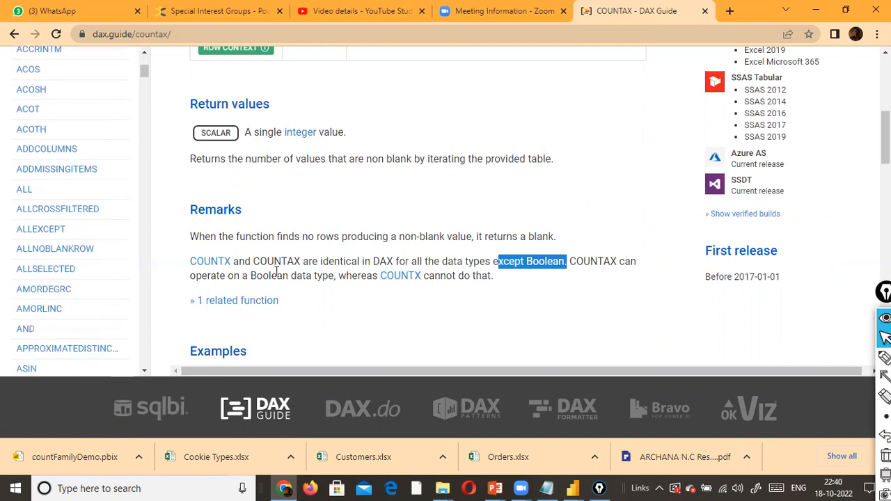
{"action": "scroll", "coordinate": [286, 270], "scroll_direction": "down", "scroll_amount": 4}
{"action": "scroll", "coordinate": [286, 270], "scroll_direction": "down", "scroll_amount": 2}
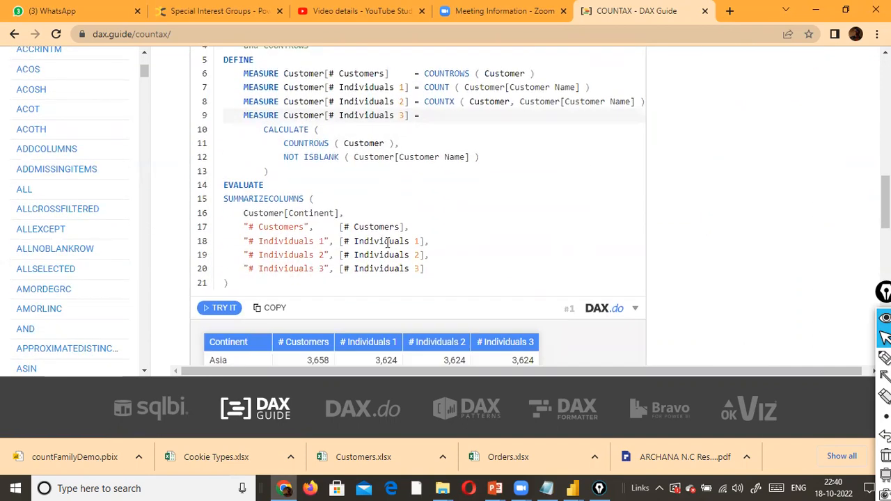
{"action": "scroll", "coordinate": [501, 223], "scroll_direction": "up", "scroll_amount": 1}
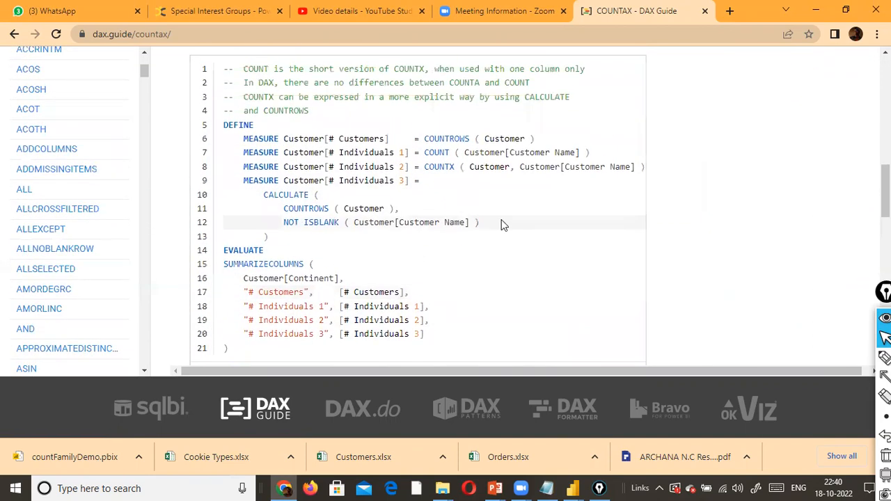
Switch back to Power BI, open the count X Measure formula and examine its COUNTX table and Customer column arguments
{"action": "key", "text": "alt+Tab"}
{"action": "key", "text": "alt+Tab"}
{"action": "key", "text": "Tab"}
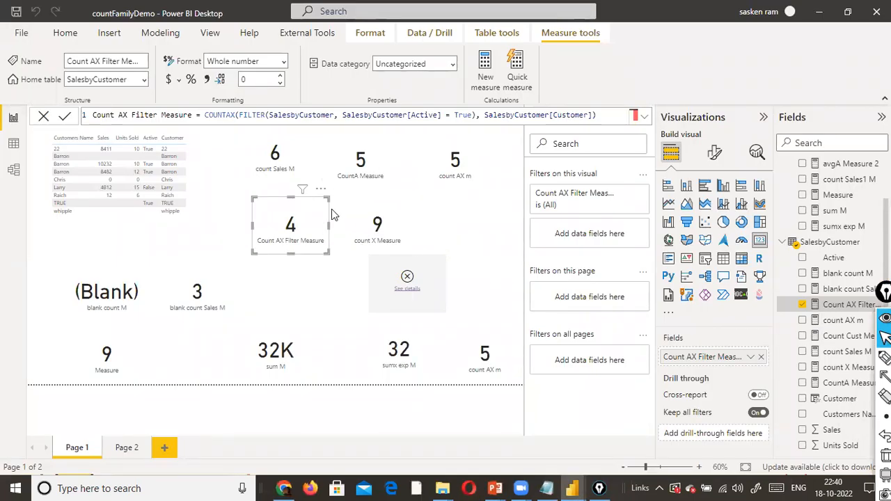
{"action": "left_click", "coordinate": [411, 237]}
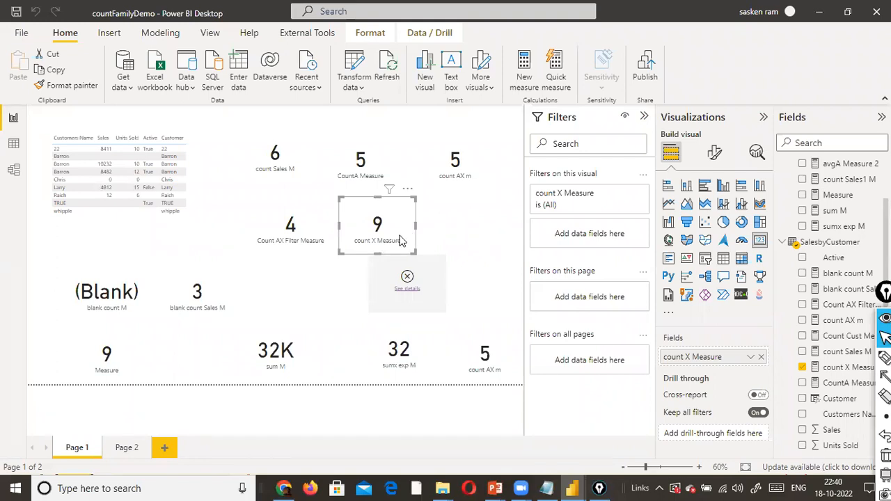
{"action": "mouse_move", "coordinate": [884, 377]}
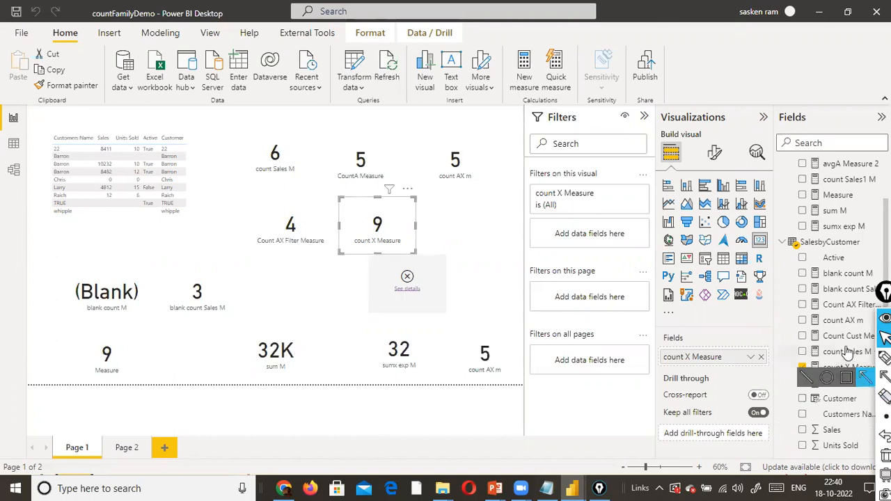
{"action": "left_click", "coordinate": [832, 368]}
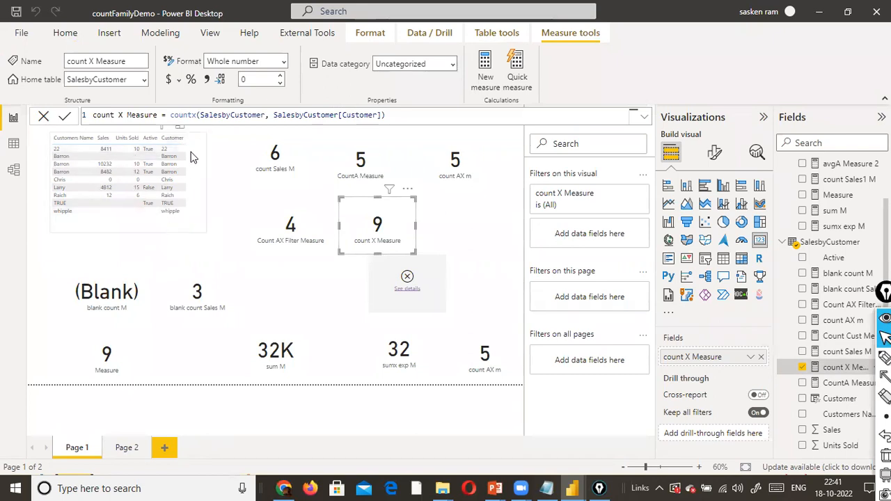
{"action": "left_click", "coordinate": [453, 245]}
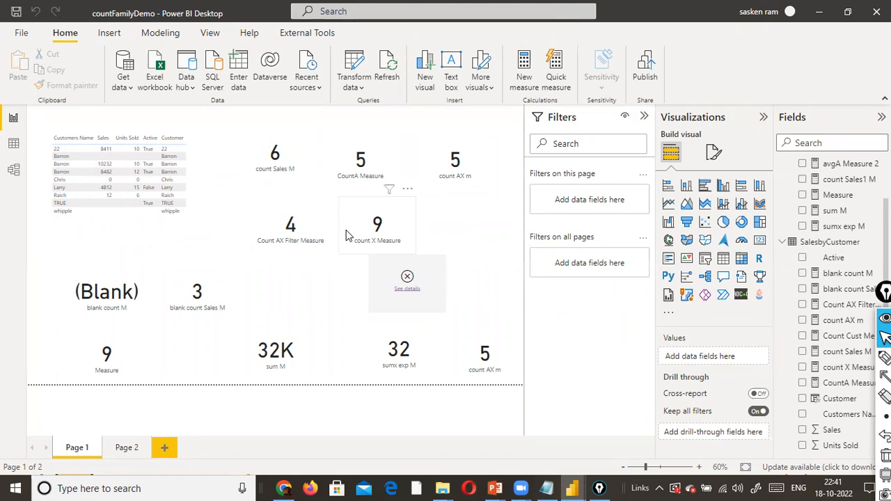
Check the CountBlanks entry on the PowerPoint slide, and open the blank count Sales M formula in Power BI to examine COUNTBLANK
{"action": "left_click", "coordinate": [224, 291]}
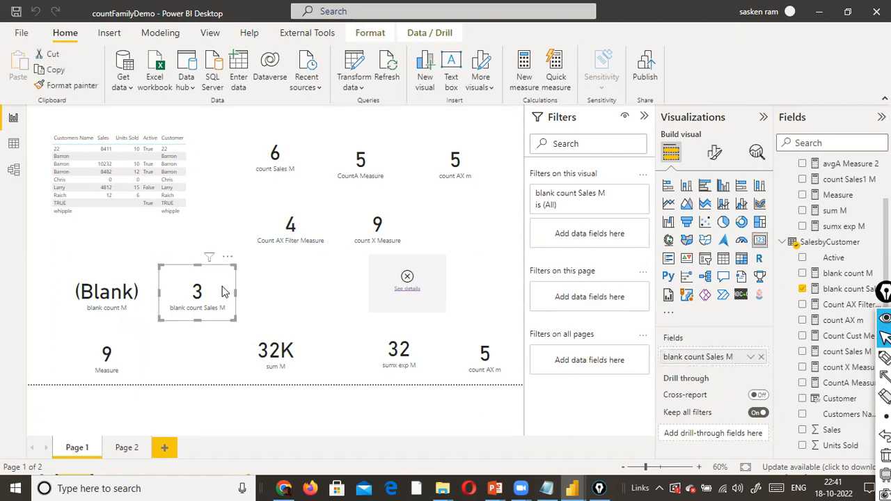
{"action": "key", "text": "alt+Tab"}
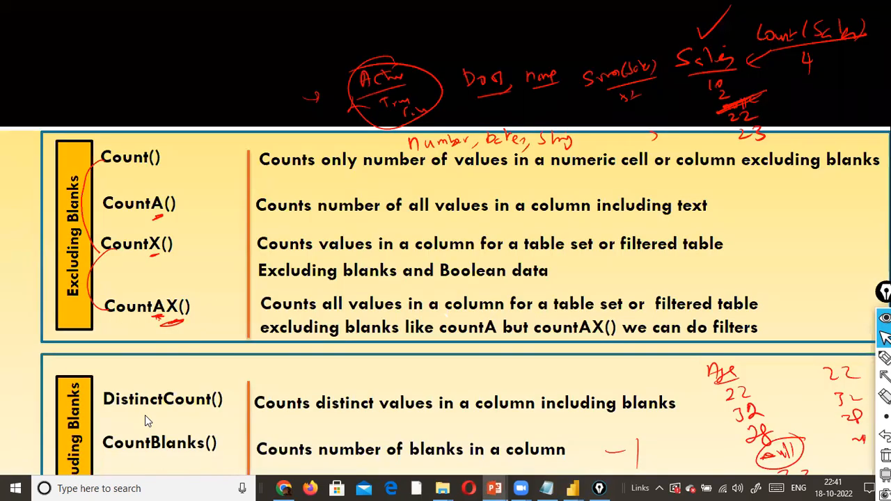
{"action": "left_click", "coordinate": [572, 488]}
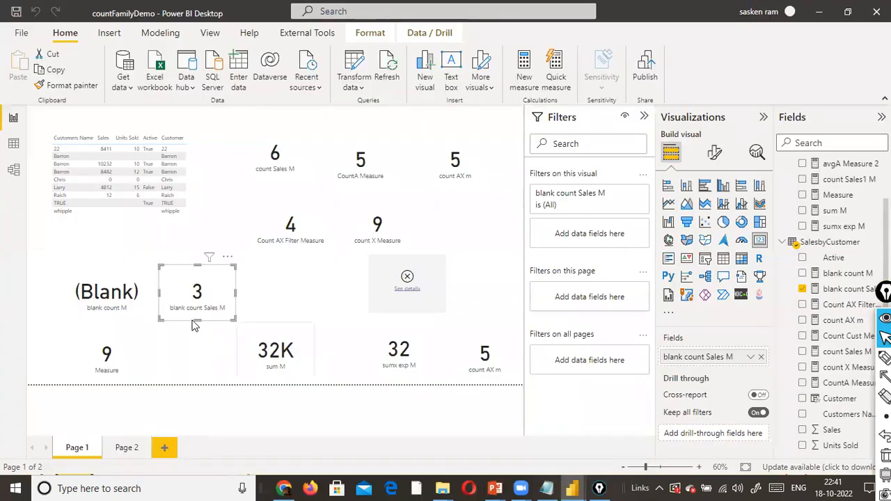
{"action": "left_click", "coordinate": [848, 291]}
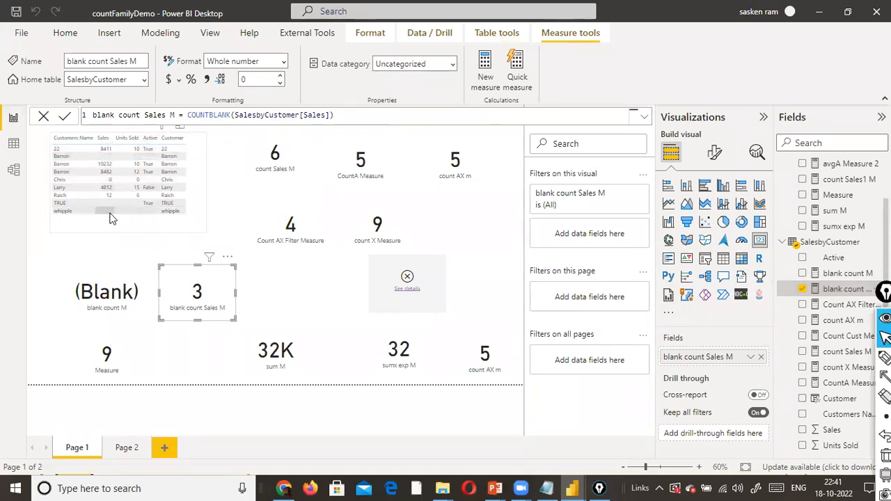
{"action": "left_click", "coordinate": [262, 294]}
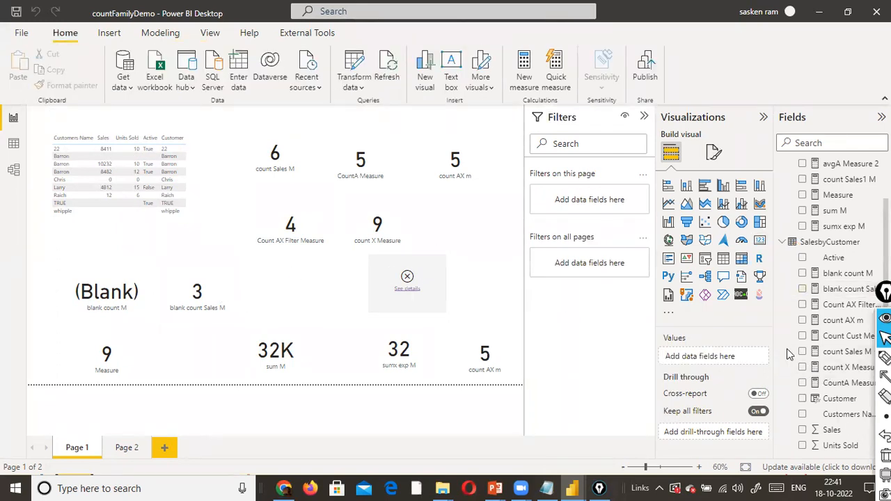
Reopen the blank count Sales M formula and highlight the SalesbyCustomer[Sales] column argument
{"action": "left_click", "coordinate": [209, 294]}
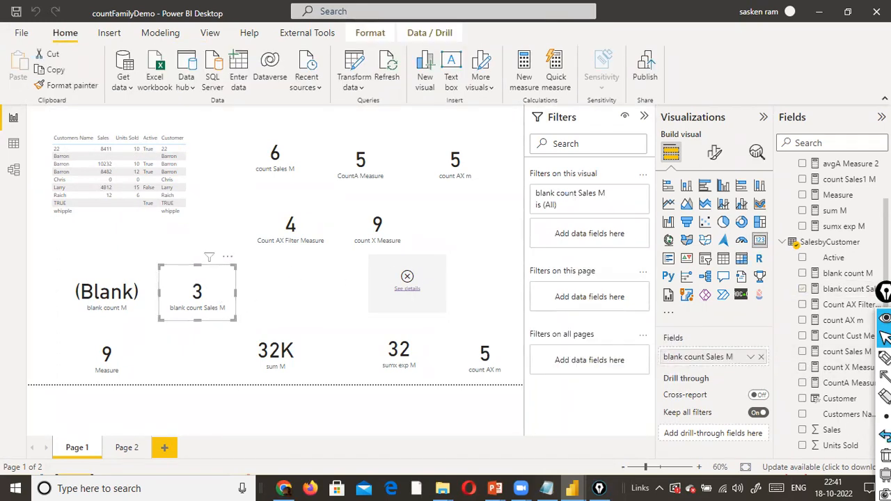
{"action": "left_click", "coordinate": [840, 294]}
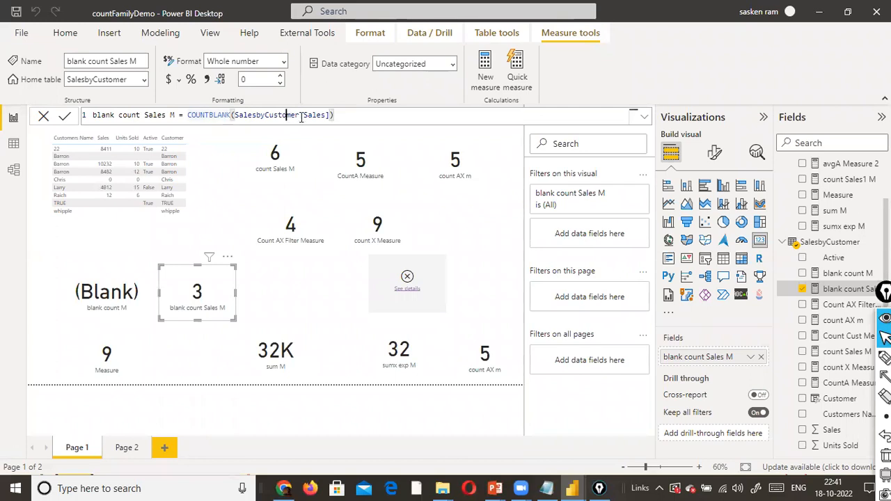
{"action": "left_click_drag", "start_coordinate": [326, 115], "coordinate": [269, 115]}
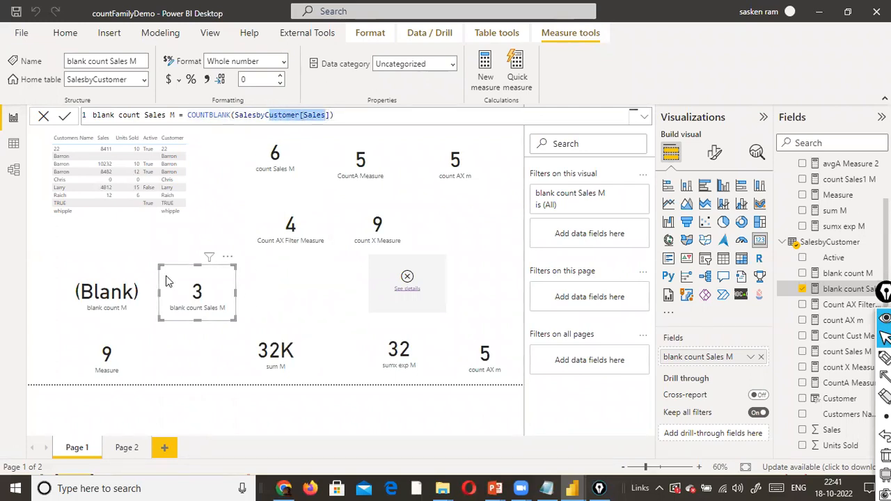
{"action": "left_click", "coordinate": [300, 312]}
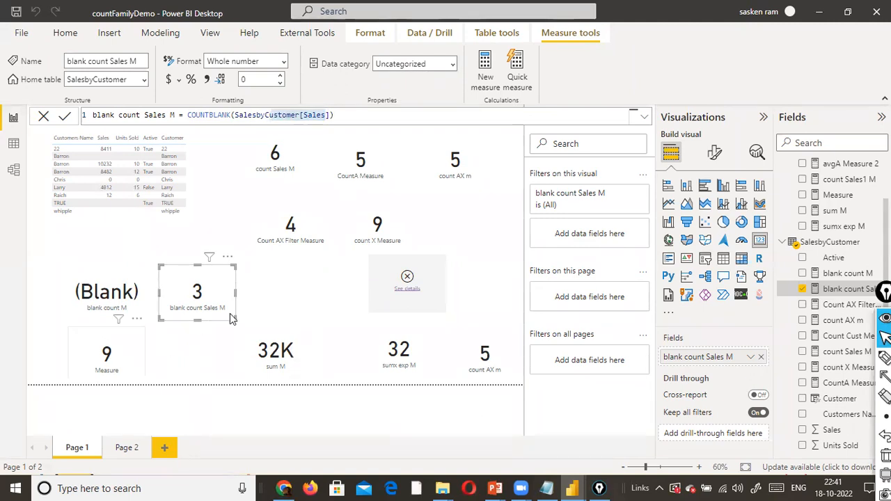
Change the COUNTBLANK argument of the blank count M measure to SalesbyCustomer[Sales]
{"action": "left_click", "coordinate": [126, 304]}
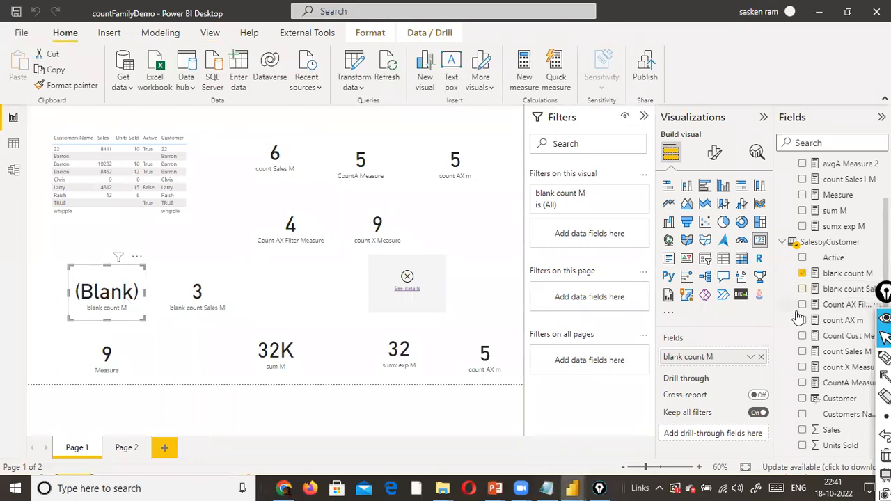
{"action": "left_click", "coordinate": [835, 273]}
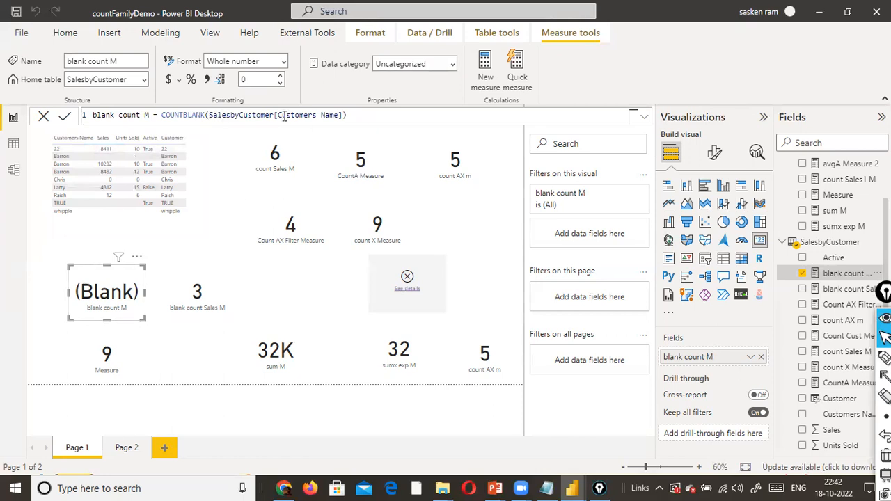
{"action": "left_click_drag", "start_coordinate": [209, 115], "coordinate": [342, 115]}
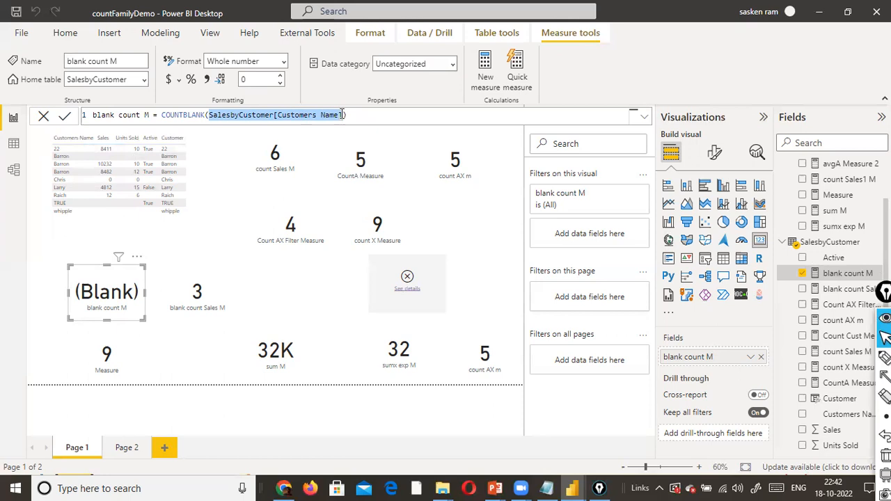
{"action": "key", "text": "BackSpace"}
{"action": "type", "text": "Sales"}
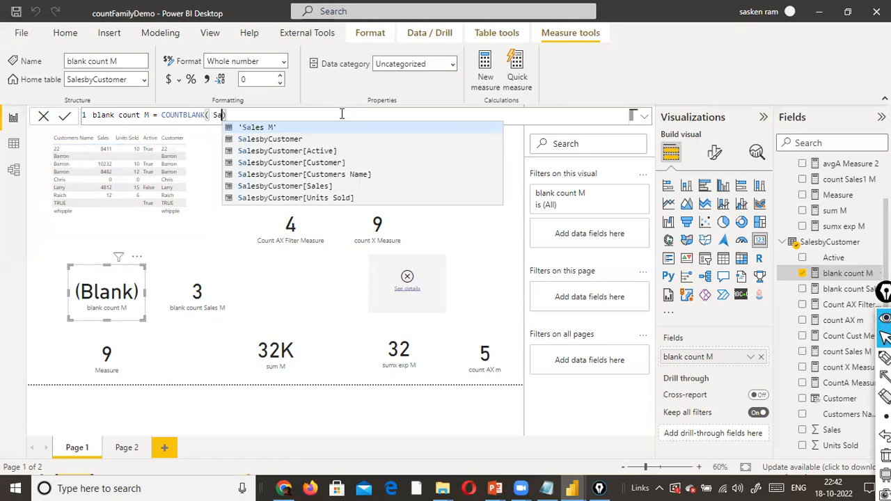
{"action": "key", "text": "Down"}
{"action": "key", "text": "Down"}
{"action": "key", "text": "Down"}
{"action": "key", "text": "Down"}
{"action": "key", "text": "Down"}
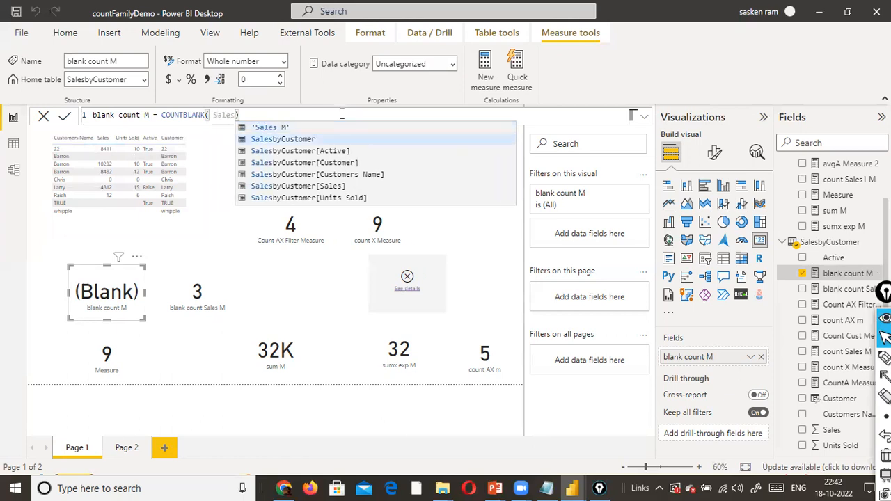
{"action": "key", "text": "Tab"}
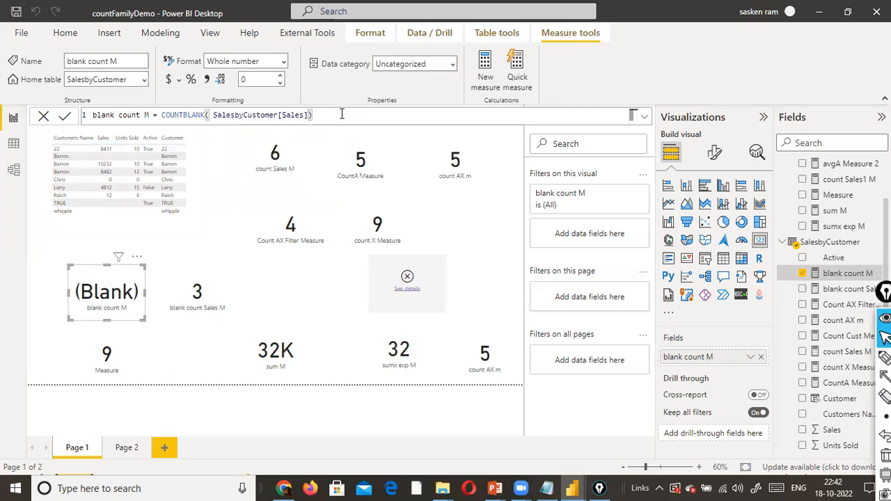
{"action": "key", "text": "Return"}
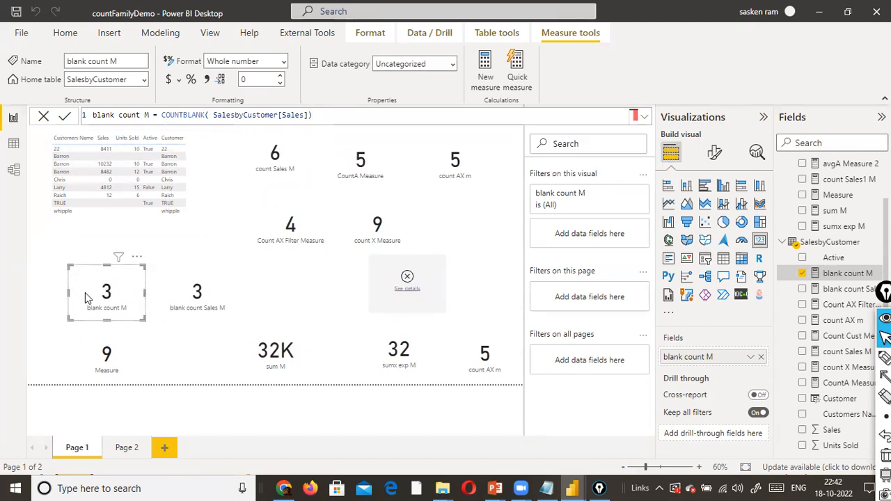
Examine the blank count Sales M formula alongside the blank count M card, and check the DistinctCount entry on the PowerPoint slide
{"action": "left_click", "coordinate": [204, 284]}
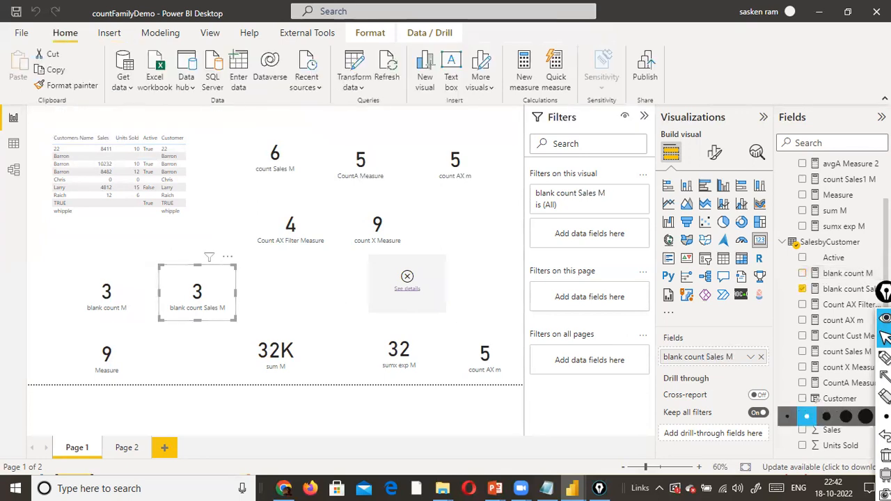
{"action": "left_click", "coordinate": [842, 289]}
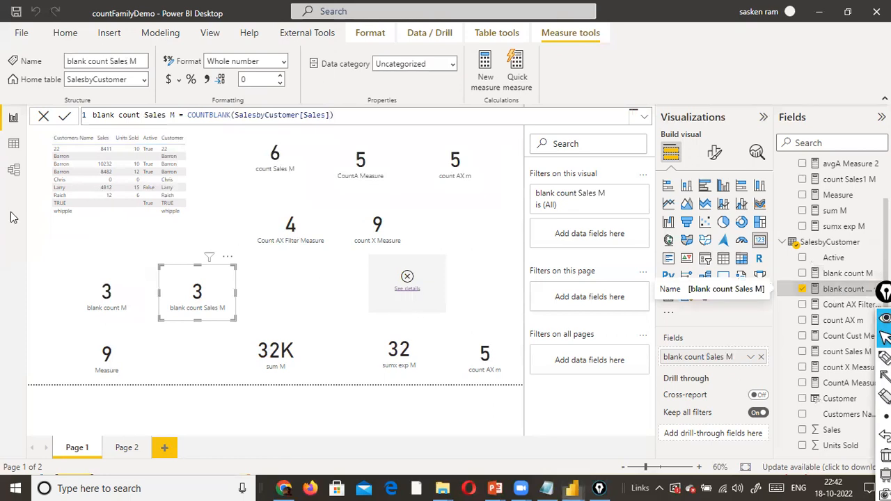
{"action": "left_click", "coordinate": [98, 277]}
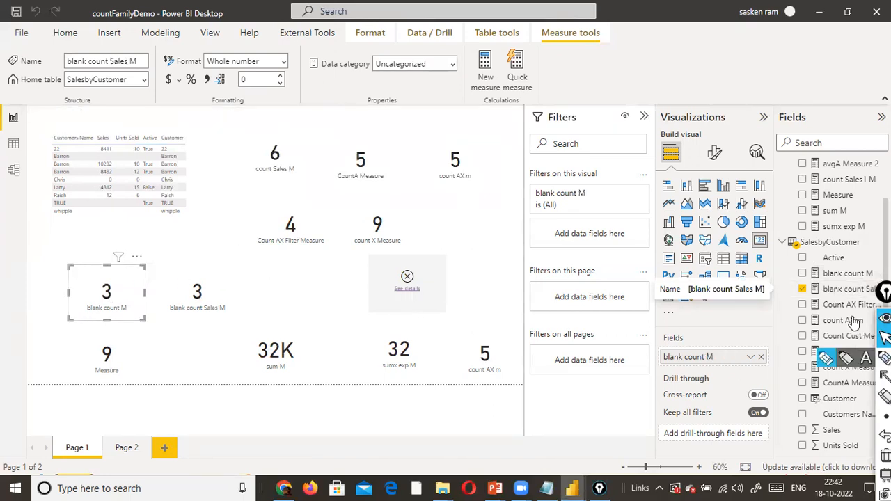
{"action": "left_click", "coordinate": [848, 291]}
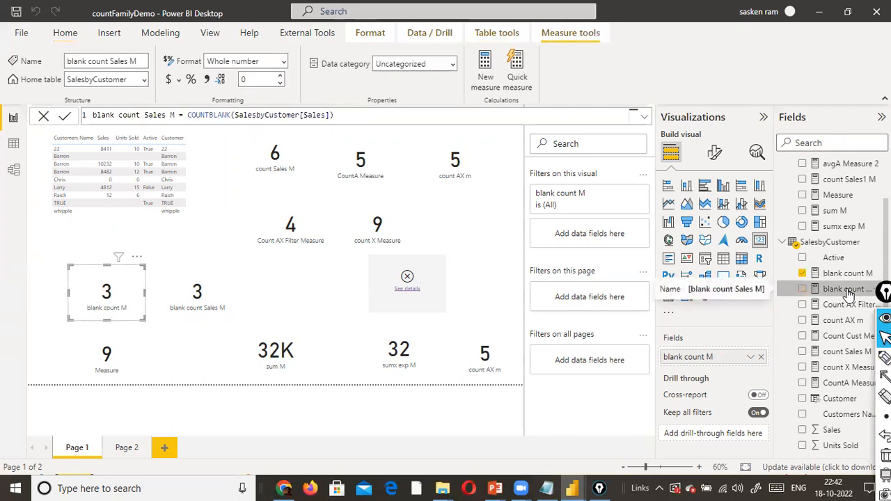
{"action": "left_click", "coordinate": [211, 300]}
{"action": "key", "text": "alt+Tab"}
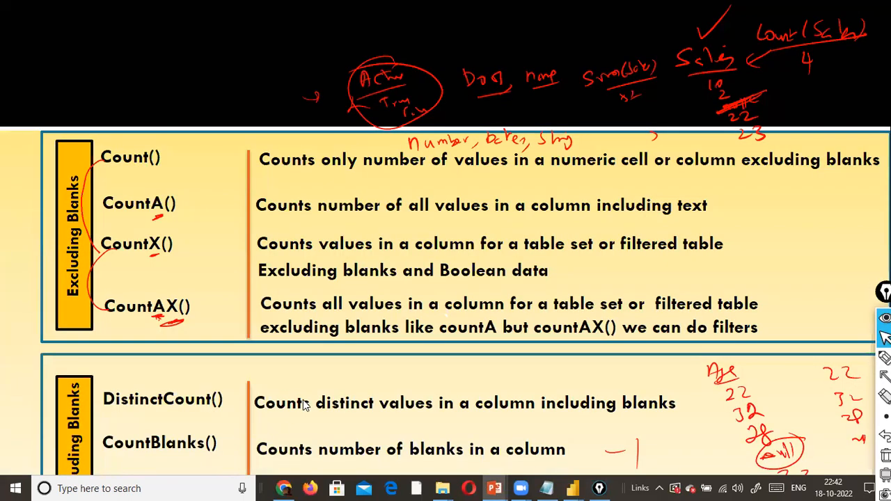
{"action": "key", "text": "alt+Tab"}
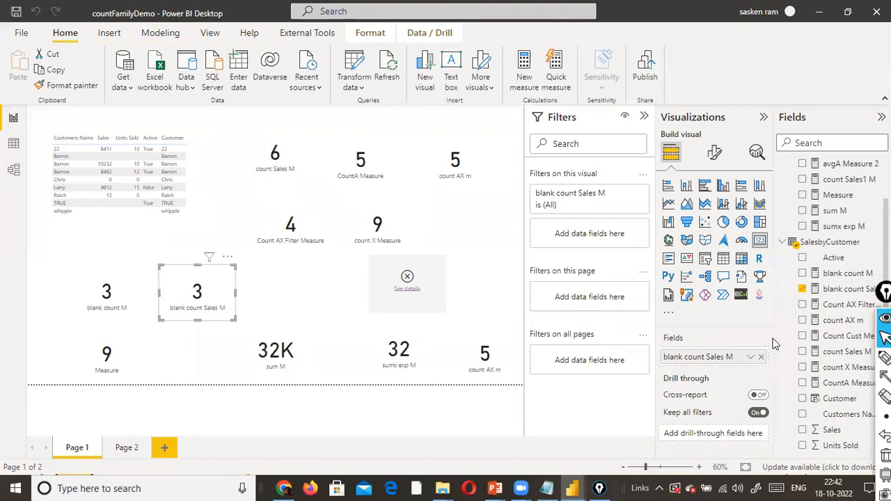
Replace the COUNTBLANK function with DISTINCTCOUNT in the blank count Sales M measure formula
{"action": "left_click", "coordinate": [832, 291]}
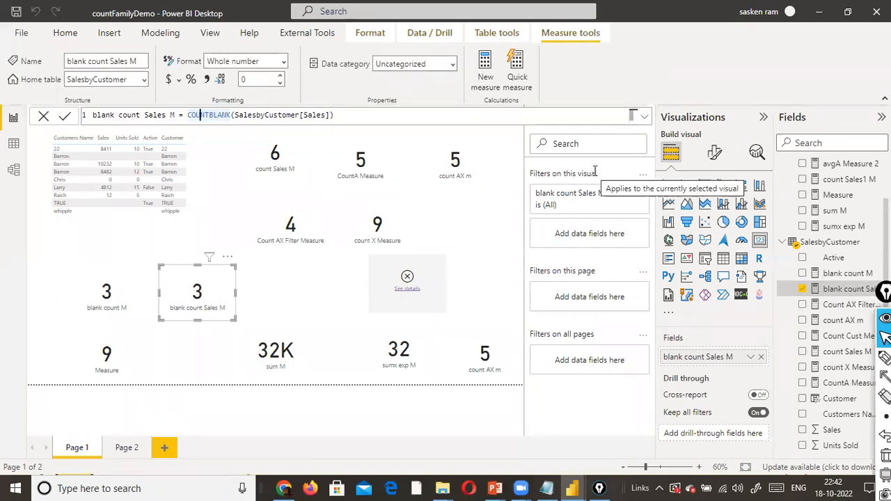
{"action": "key", "text": "Left"}
{"action": "key", "text": "Left"}
{"action": "key", "text": "Left"}
{"action": "key", "text": "ctrl+shift+Right"}
{"action": "type", "text": "Distin"}
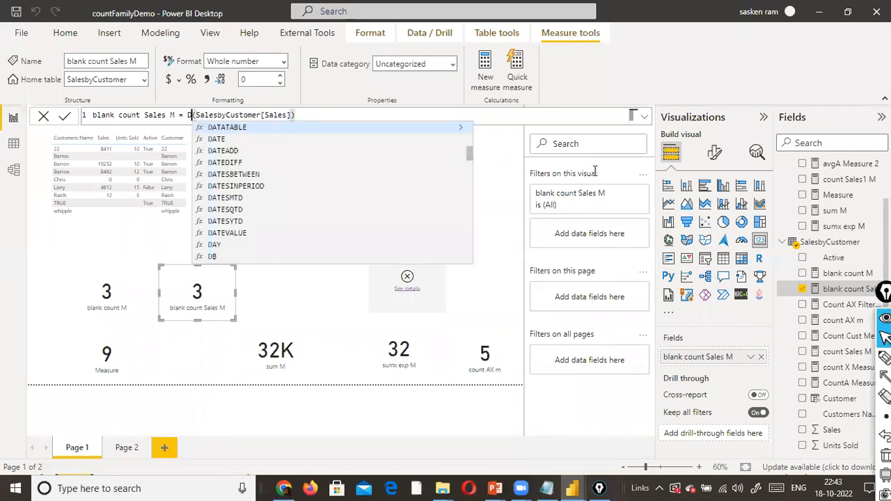
{"action": "key", "text": "Down"}
{"action": "key", "text": "Tab"}
{"action": "key", "text": "Escape"}
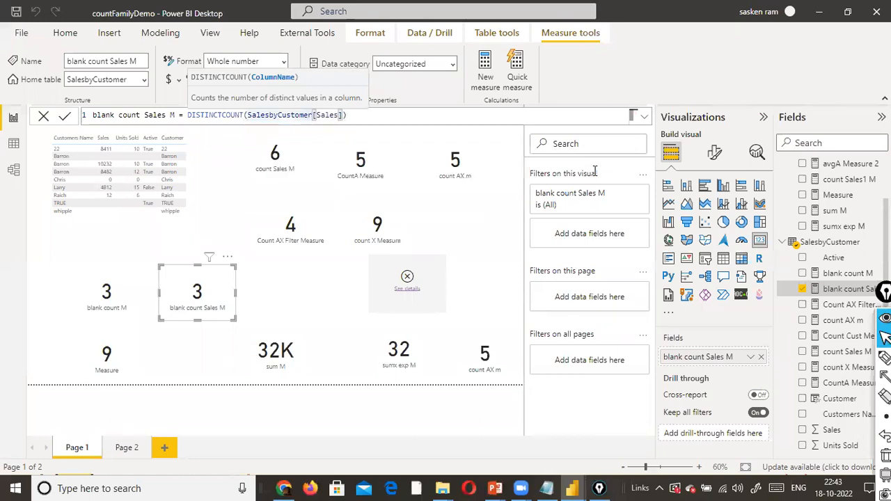
Set the DISTINCTCOUNT argument to SalesbyCustomer[Customers Name] and commit the formula
{"action": "key", "text": "Right"}
{"action": "key", "text": "ctrl+shift+Left"}
{"action": "key", "text": "ctrl+shift+Left"}
{"action": "key", "text": "ctrl+shift+Left"}
{"action": "key", "text": "ctrl+shift+Left"}
{"action": "key", "text": "ctrl+shift+Right"}
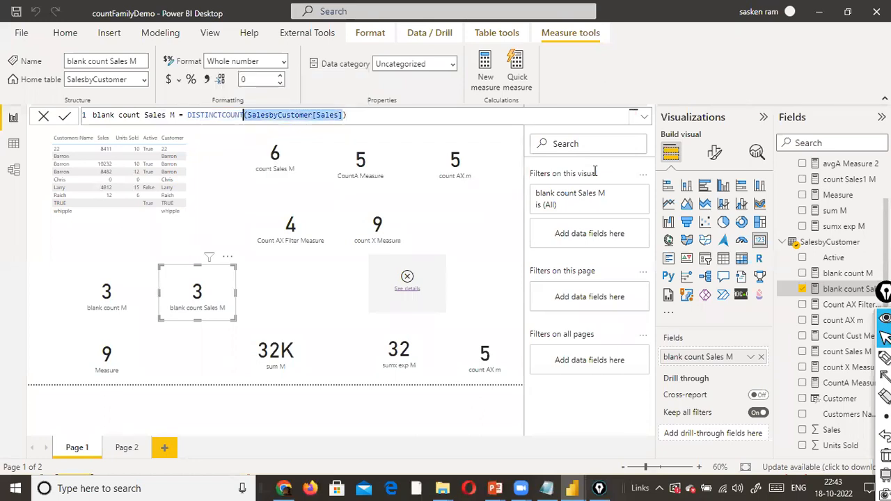
{"action": "key", "text": "shift+Right"}
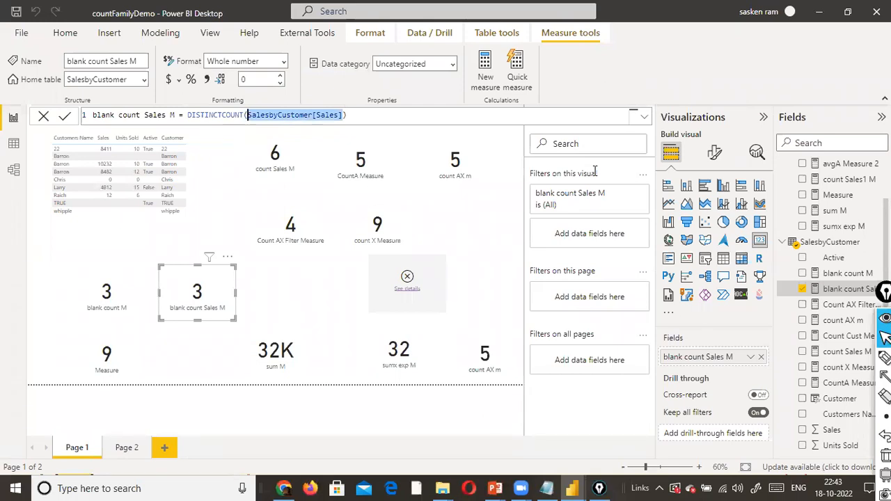
{"action": "type", "text": "cu"}
{"action": "key", "text": "Down"}
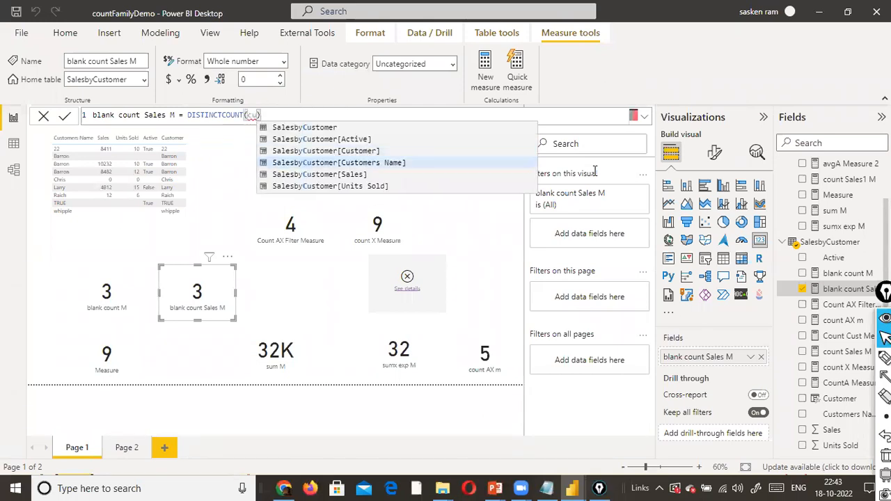
{"action": "key", "text": "Tab"}
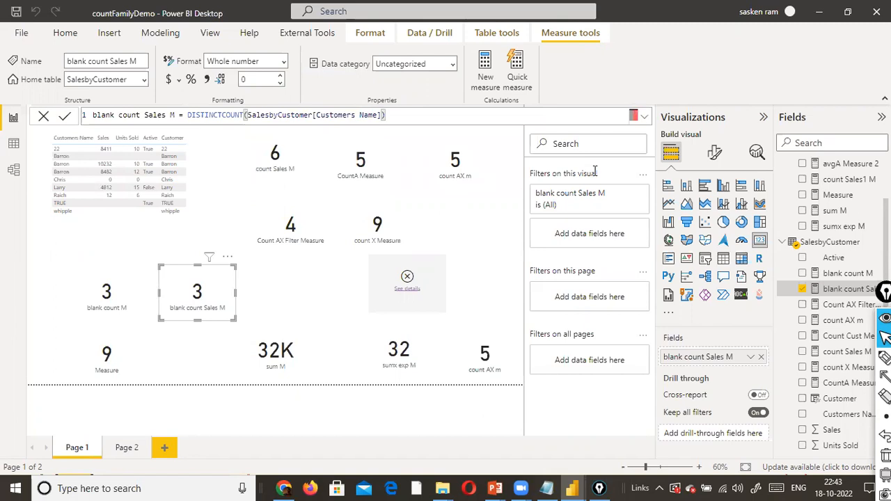
{"action": "key", "text": "Return"}
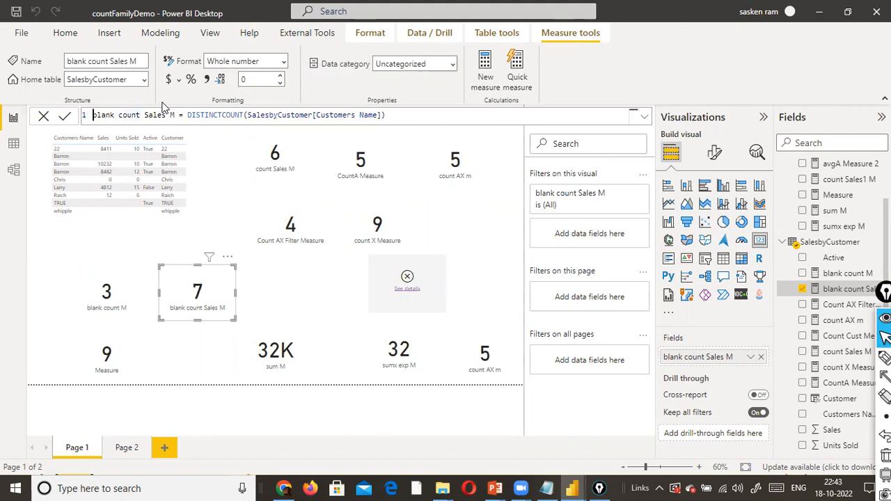
Rename the DISTINCTCOUNT measure to Distinct count Customer Name M within its formula
{"action": "key", "text": "ctrl+a"}
{"action": "key", "text": "Left"}
{"action": "key", "text": "ctrl+shift+Right"}
{"action": "type", "text": "Distinct"}
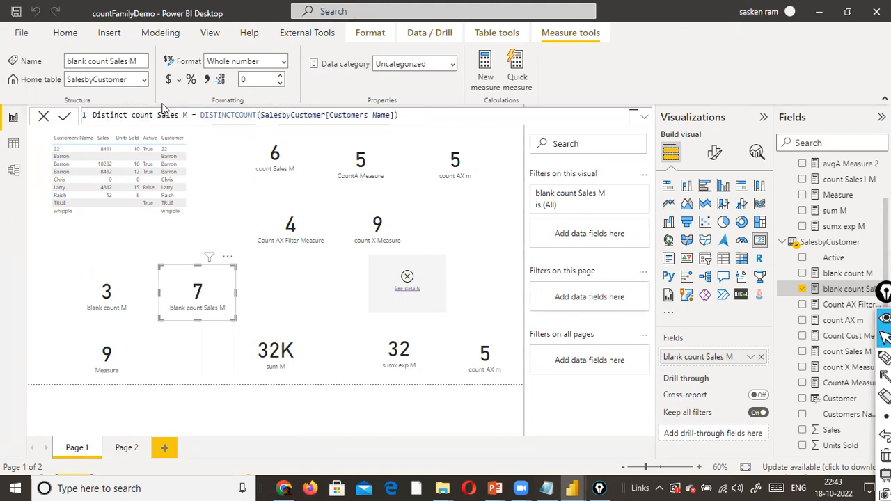
{"action": "key", "text": "ctrl+shift+Right"}
{"action": "type", "text": "Cus"}
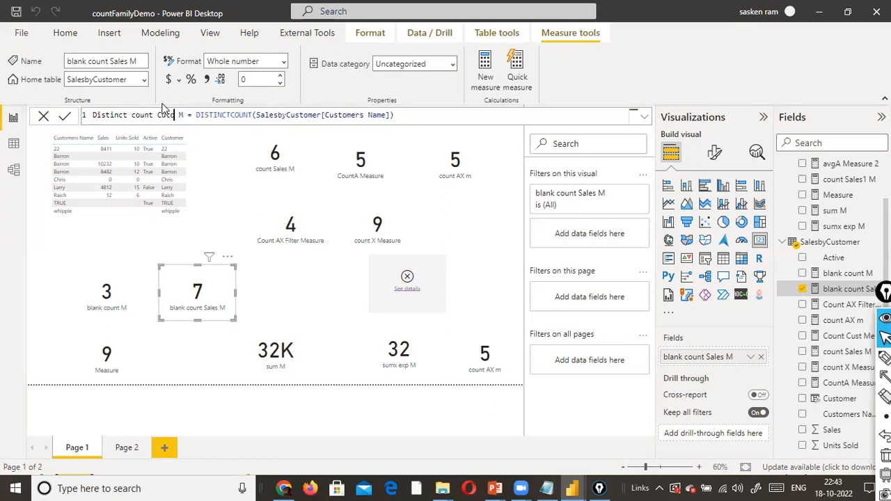
{"action": "type", "text": "t"}
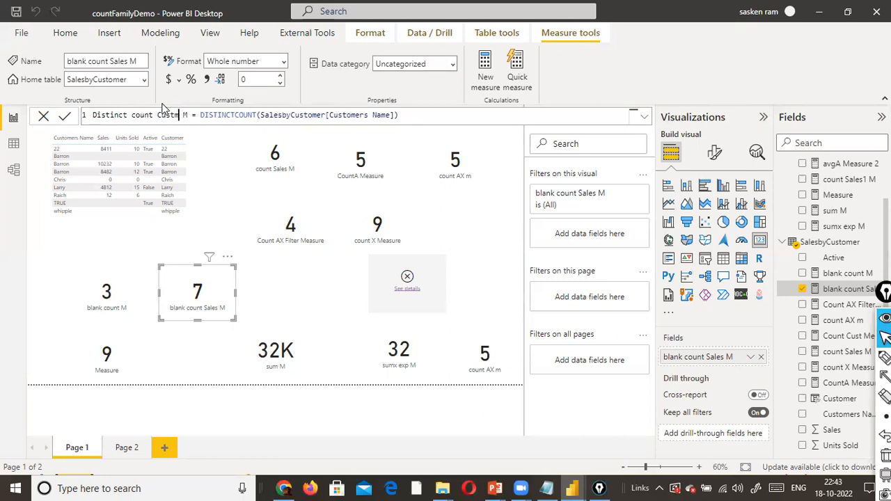
{"action": "type", "text": "omer Name"}
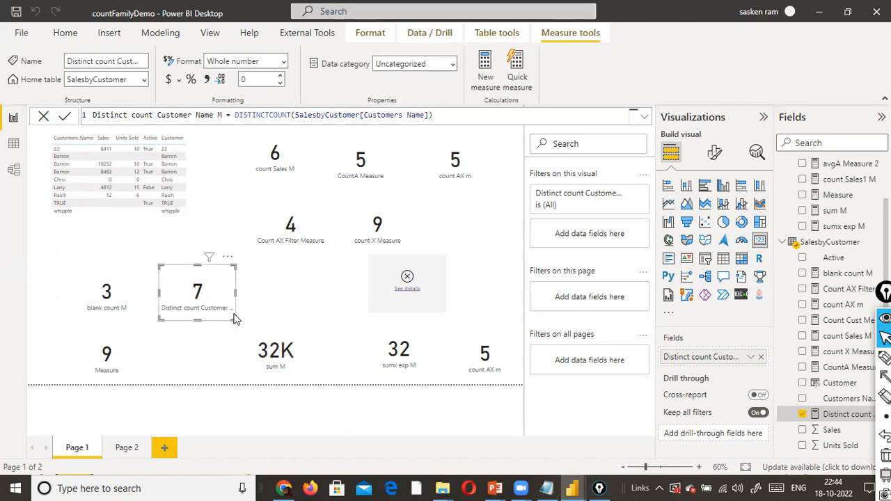
Open the COUNTROWS(SalesbyCustomer) formula of the card labelled Measure and rename that measure to No of rows Meaure
{"action": "left_click", "coordinate": [112, 359]}
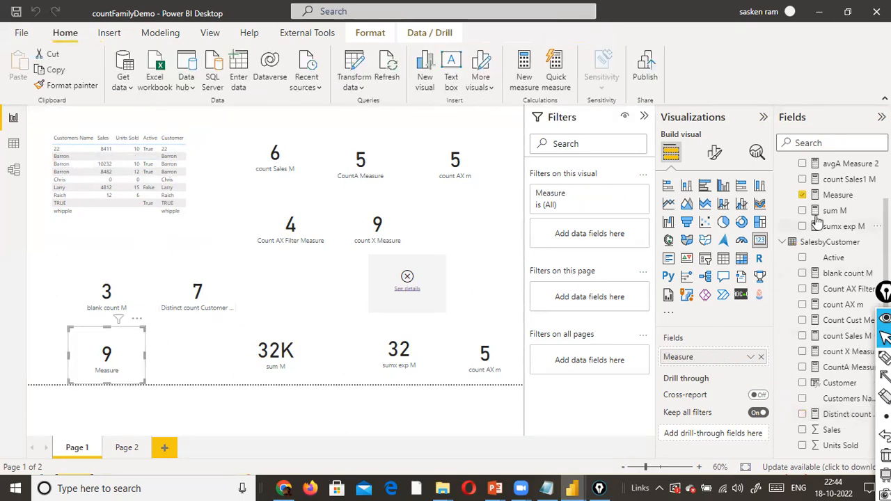
{"action": "left_click", "coordinate": [828, 197]}
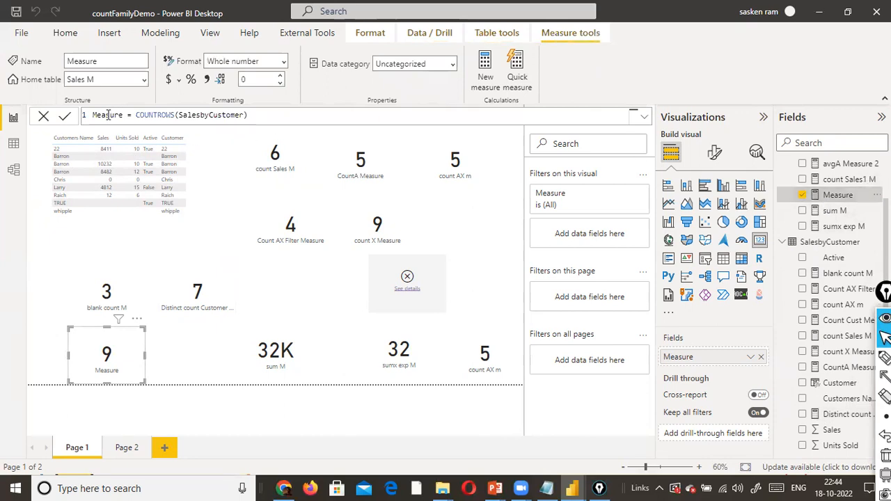
{"action": "key", "text": "Delete"}
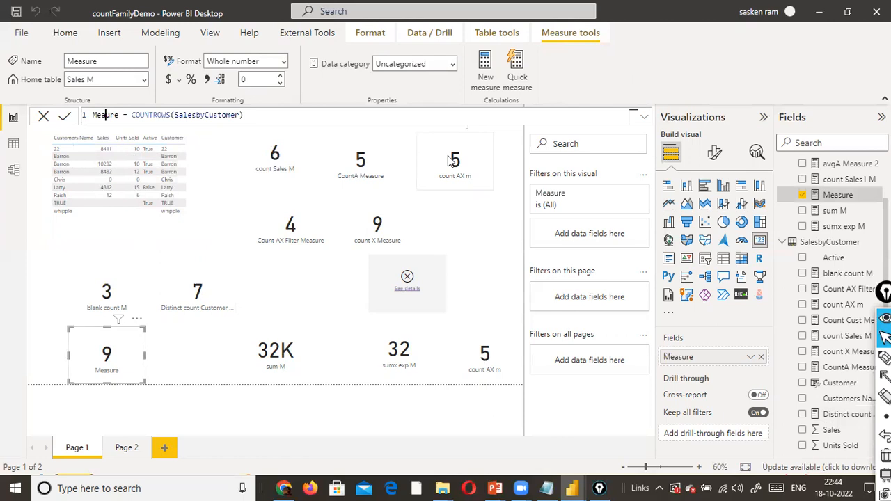
{"action": "left_click", "coordinate": [281, 118]}
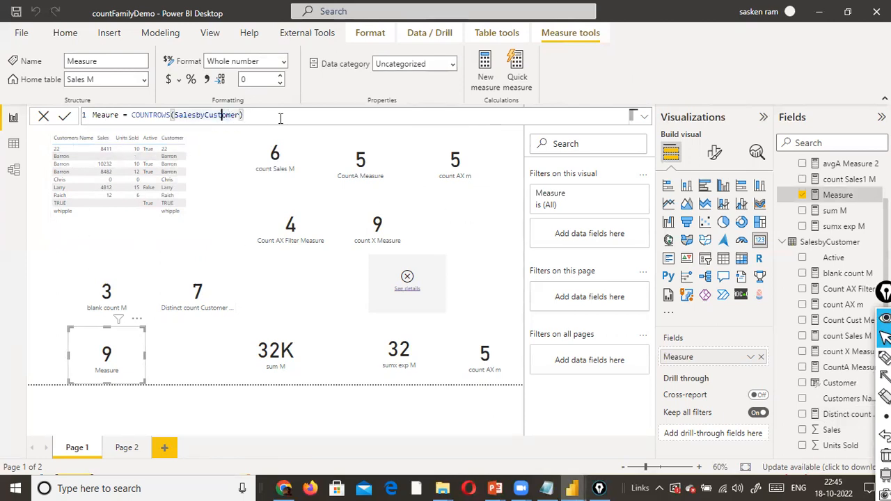
{"action": "key", "text": "Home"}
{"action": "type", "text": "Sales"}
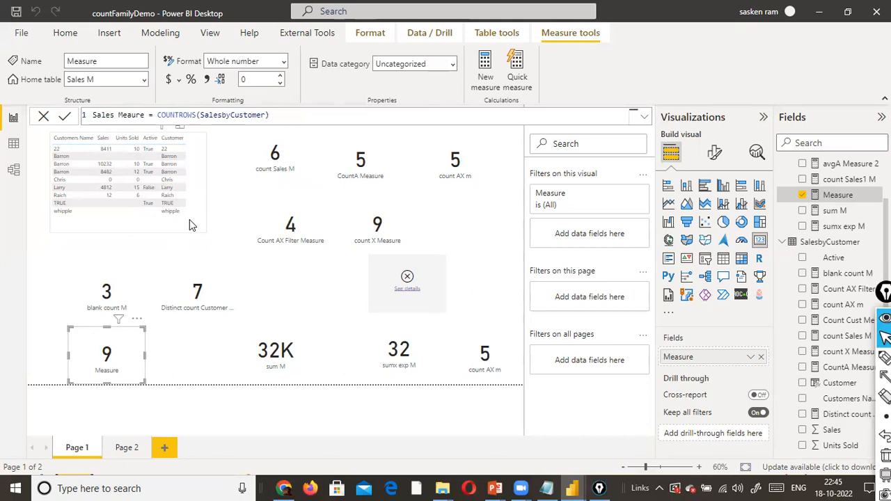
{"action": "key", "text": "shift+Home"}
{"action": "type", "text": "No of row"}
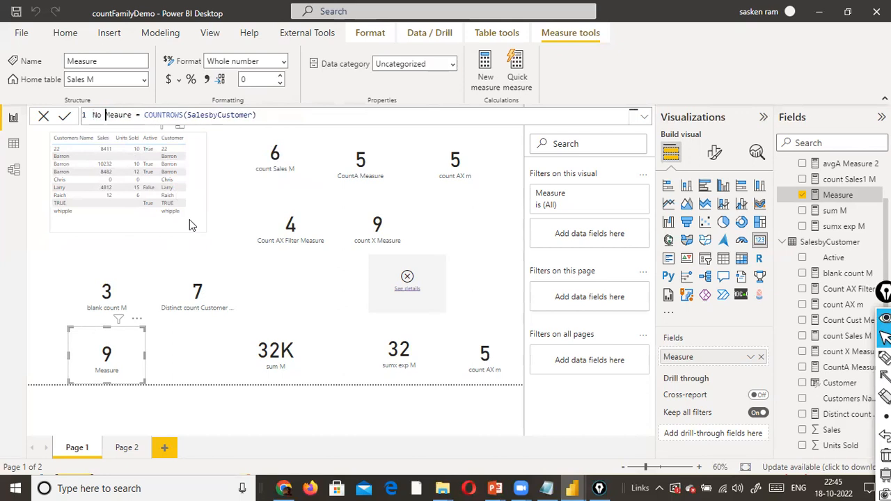
{"action": "type", "text": "s"}
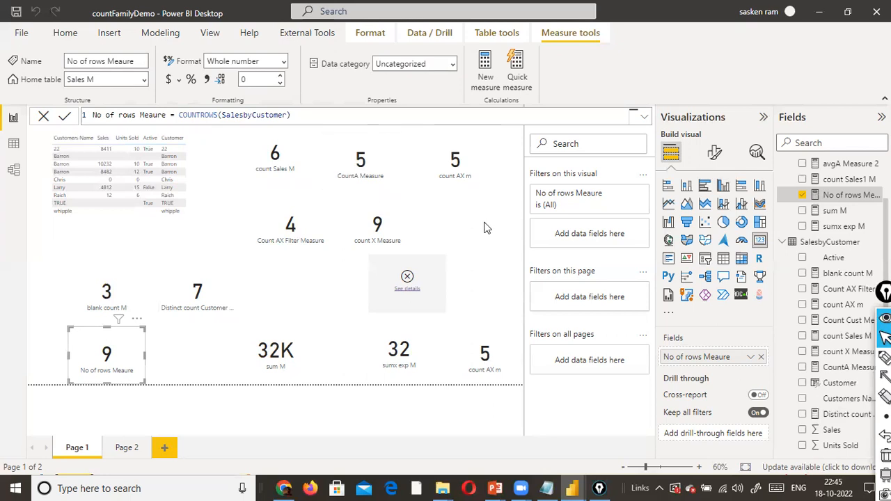
Bring up the overview of open windows to switch away from the countFamilyDemo report
{"action": "key", "text": "alt+Tab"}
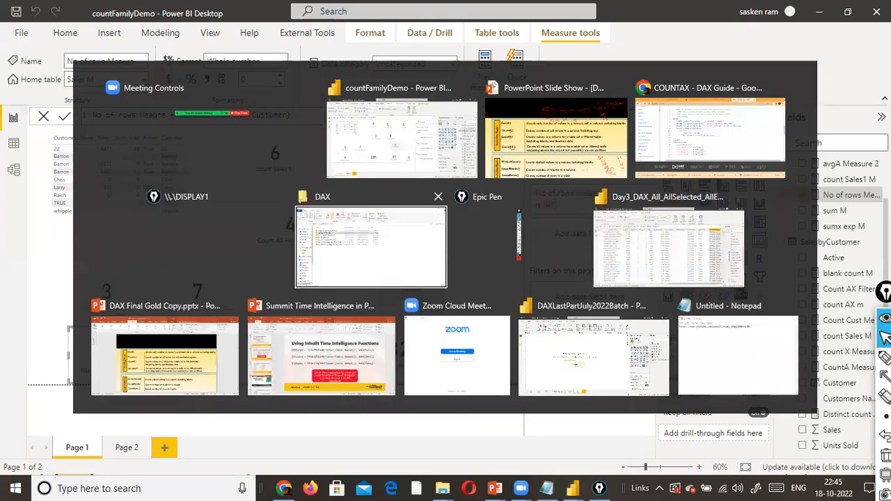